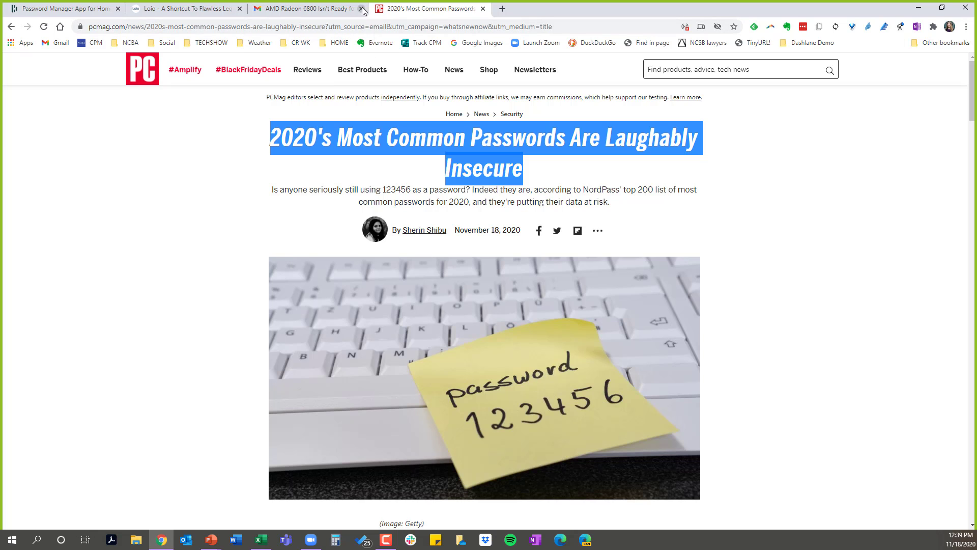
- Close the Gmail message and PCMag article, and open Dashlane's Chrome Web Store listing from the Dashlane homepage
left_click(361, 9)
left_click(361, 9)
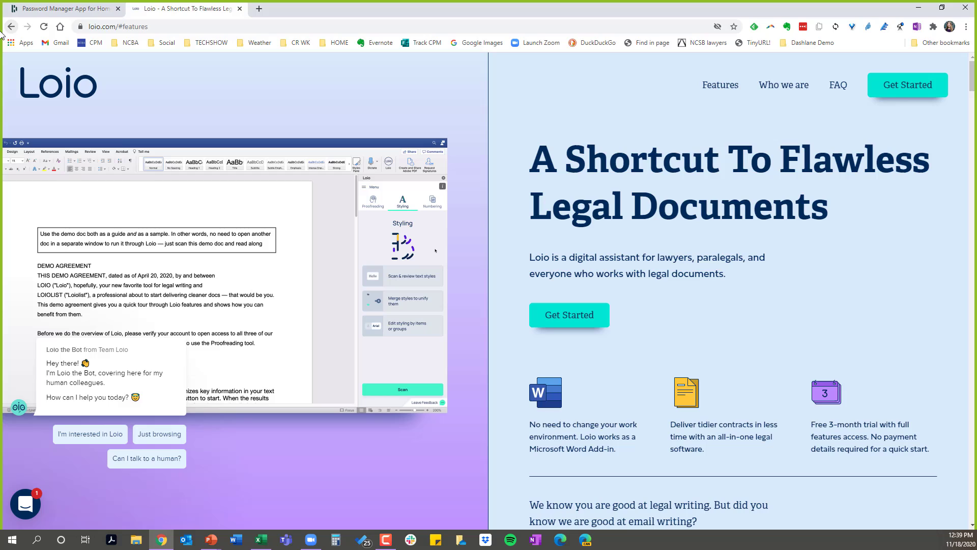
left_click(51, 13)
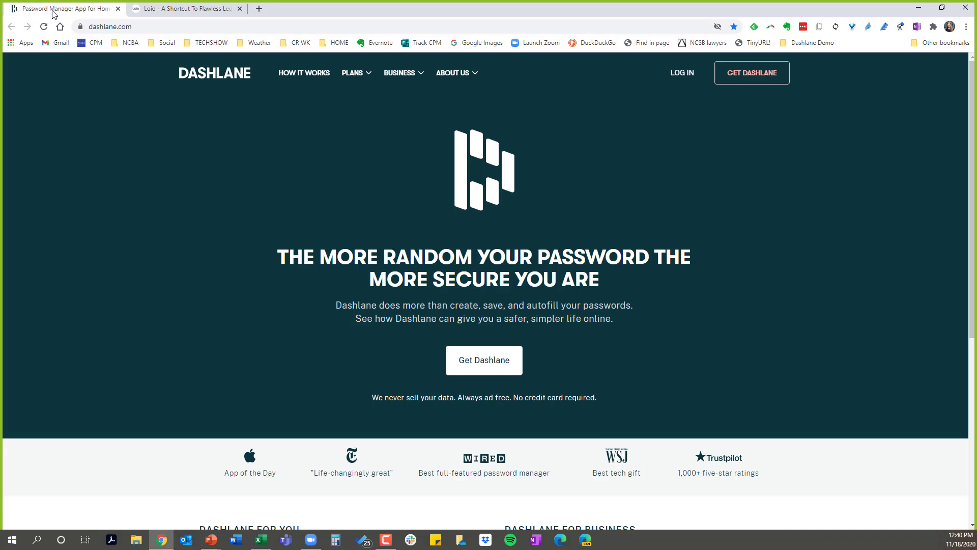
left_click(494, 365)
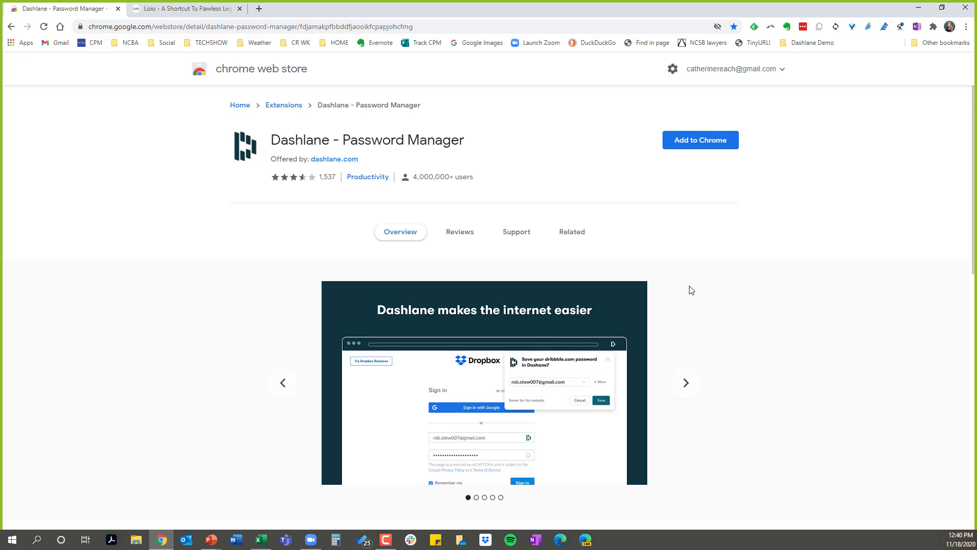
- Read through the user reviews of the Dashlane extension and return to its overview
scroll(738, 305, "down", 1)
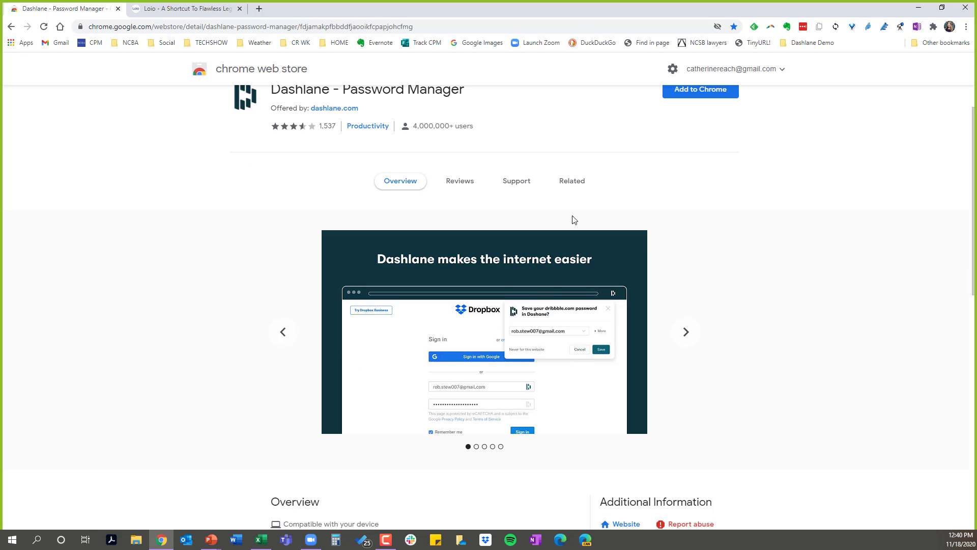
left_click(458, 183)
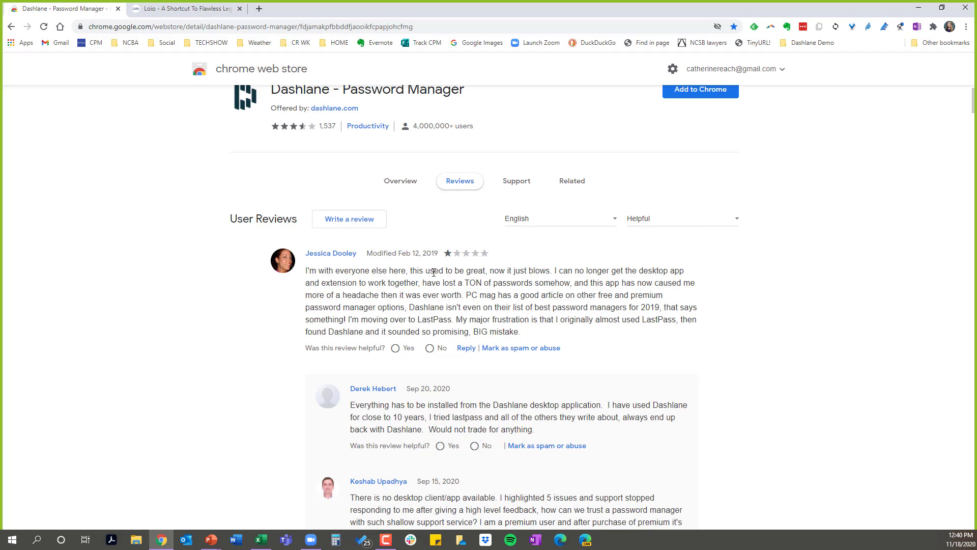
scroll(418, 305, "down", 2)
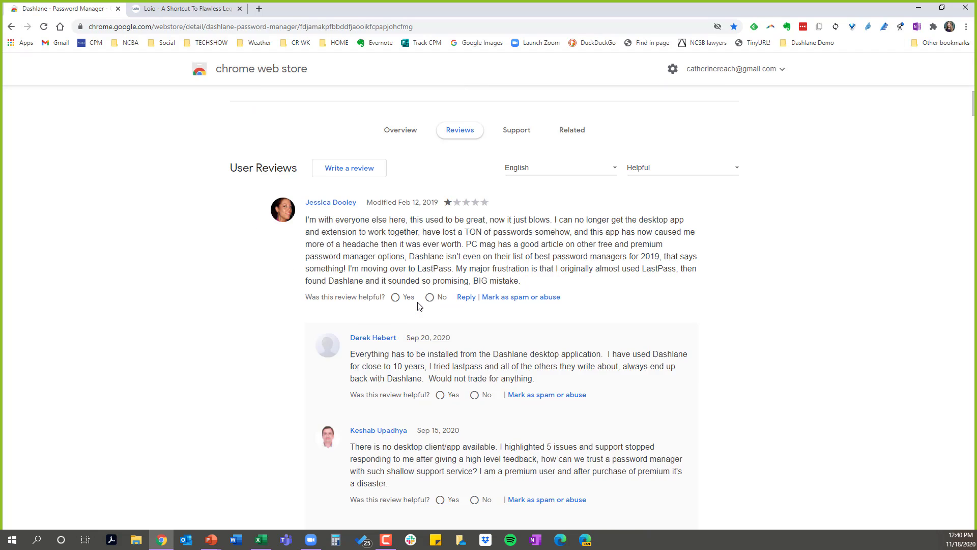
scroll(419, 305, "down", 2)
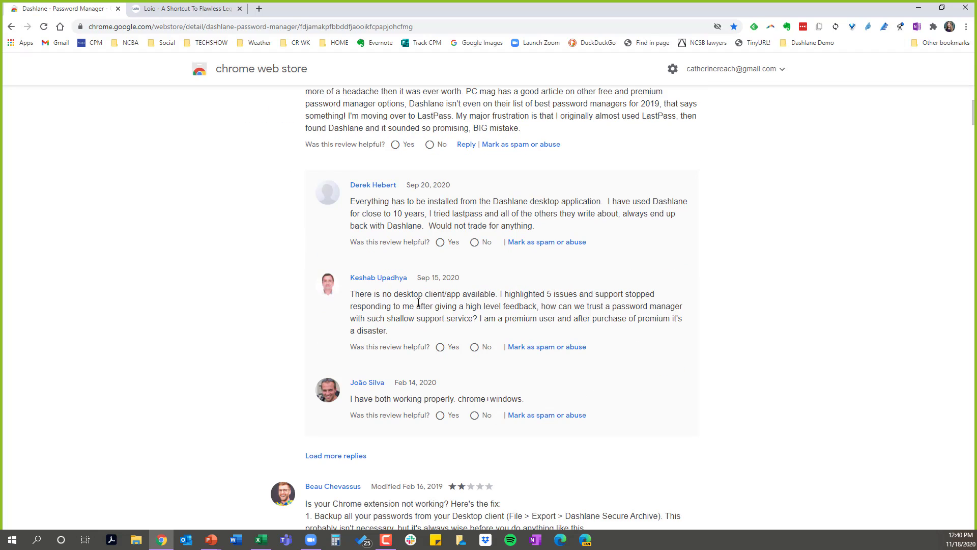
scroll(418, 302, "down", 2)
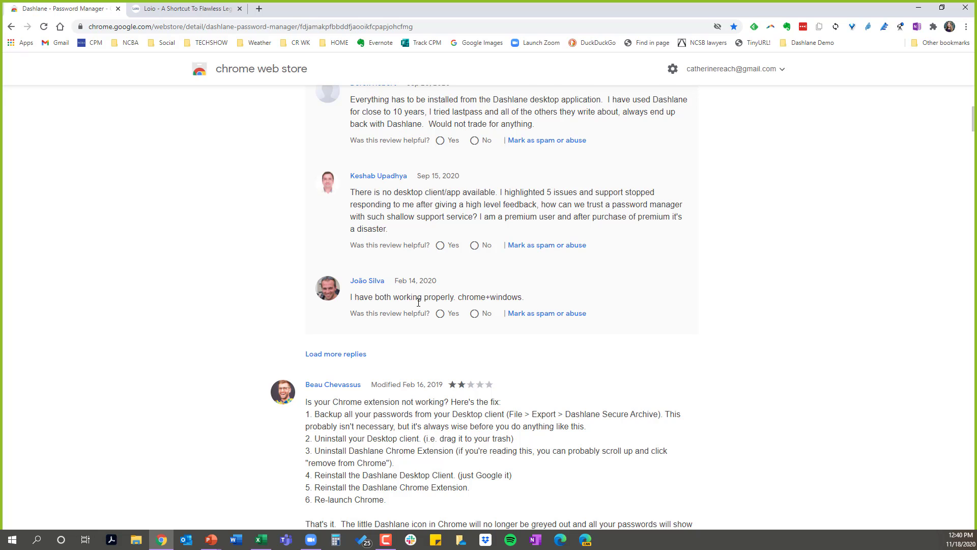
scroll(421, 343, "up", 7)
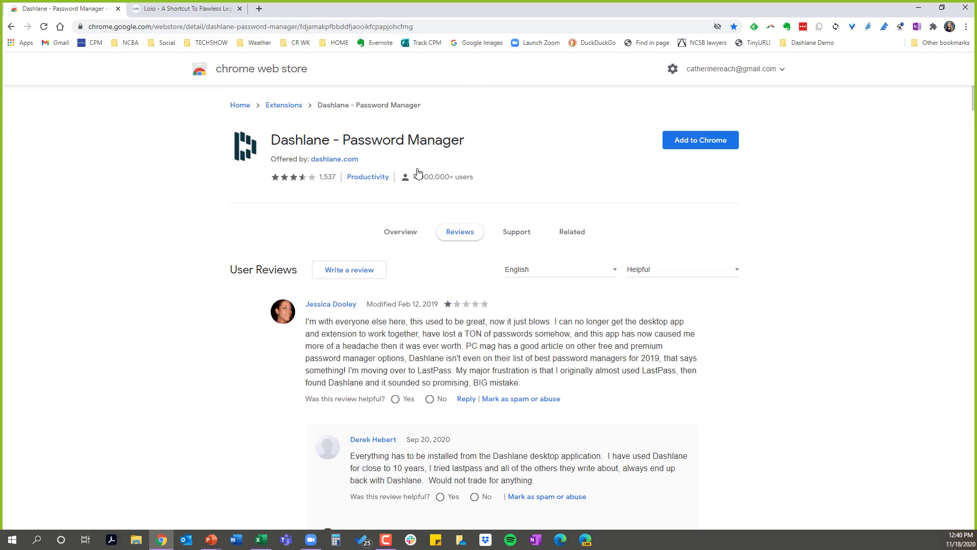
left_click(413, 236)
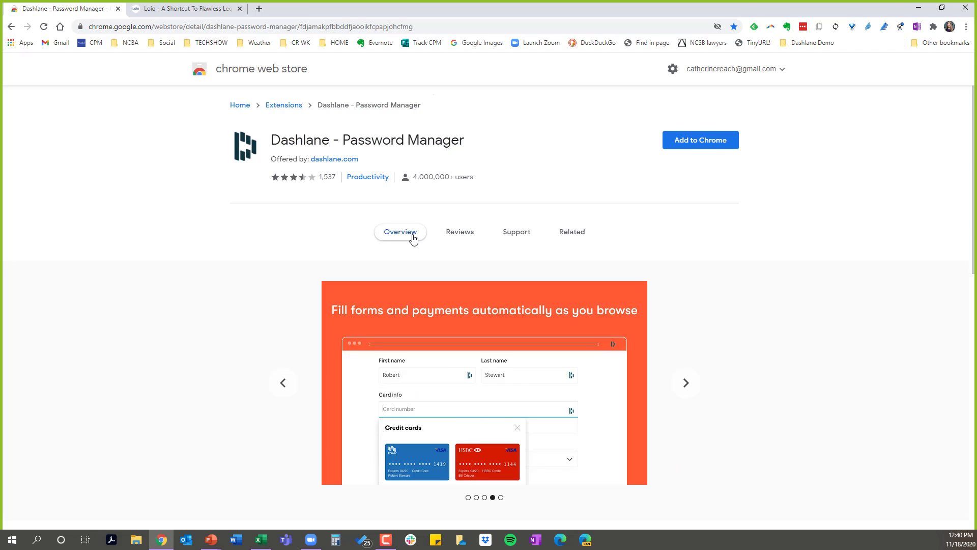
- Add the Dashlane - Password Manager extension to Chrome and open its sign-up page
left_click(708, 146)
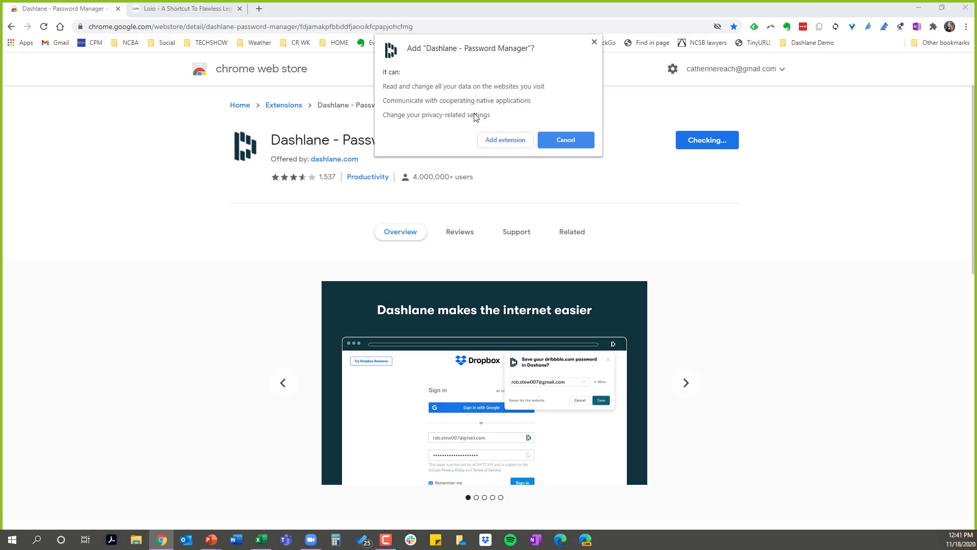
left_click(509, 144)
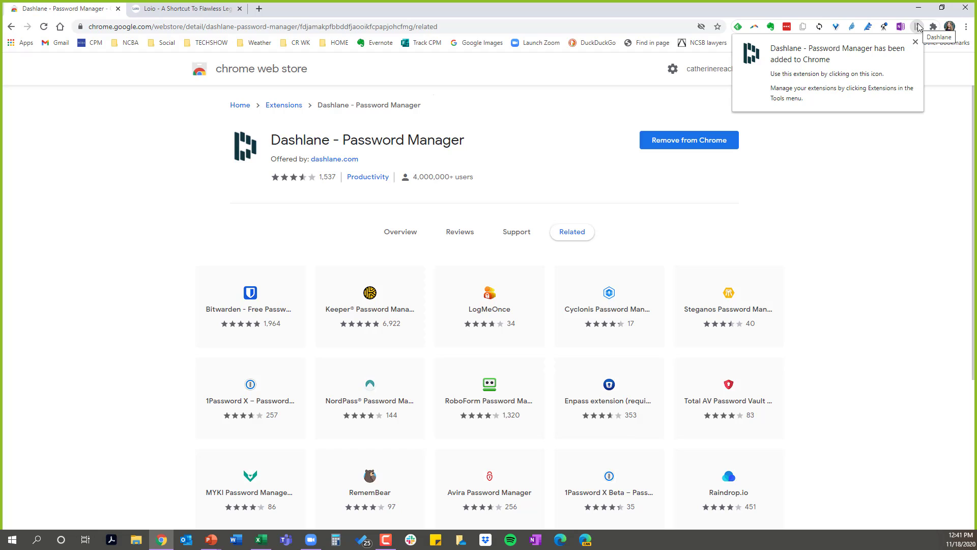
left_click(918, 26)
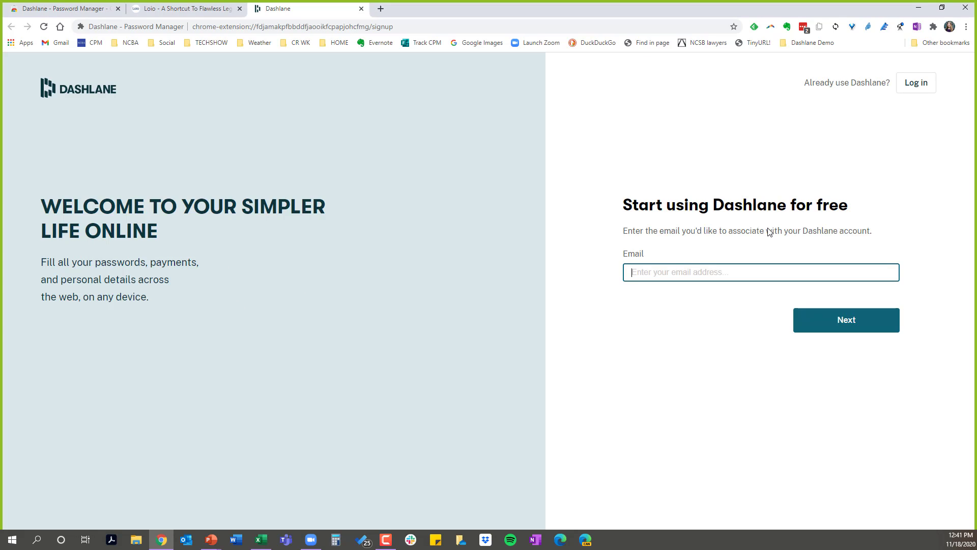
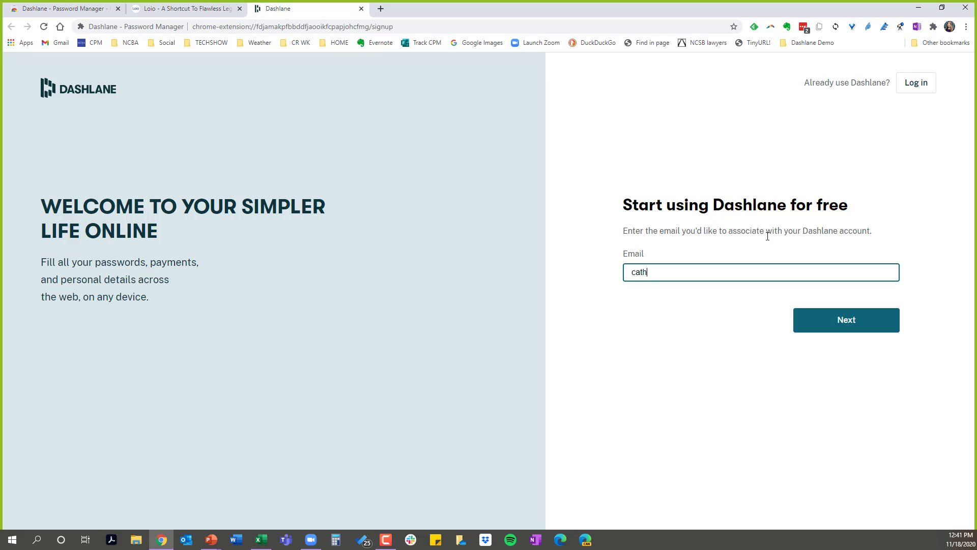
- Enter the account holder's e-mail address for the new Dashlane account and continue to the master password form
left_click(859, 326)
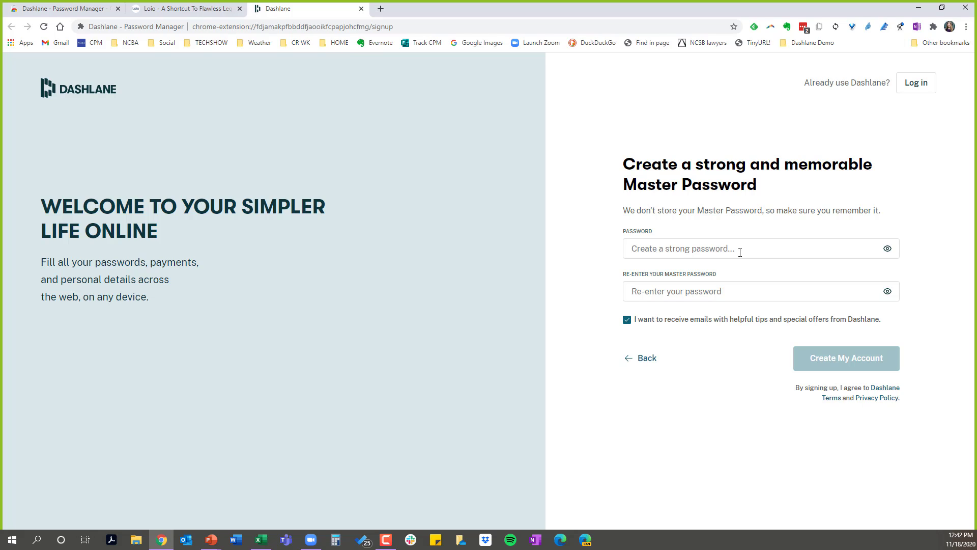
- Test the strength rating of a common, weak master password and clear the password field
left_click(740, 252)
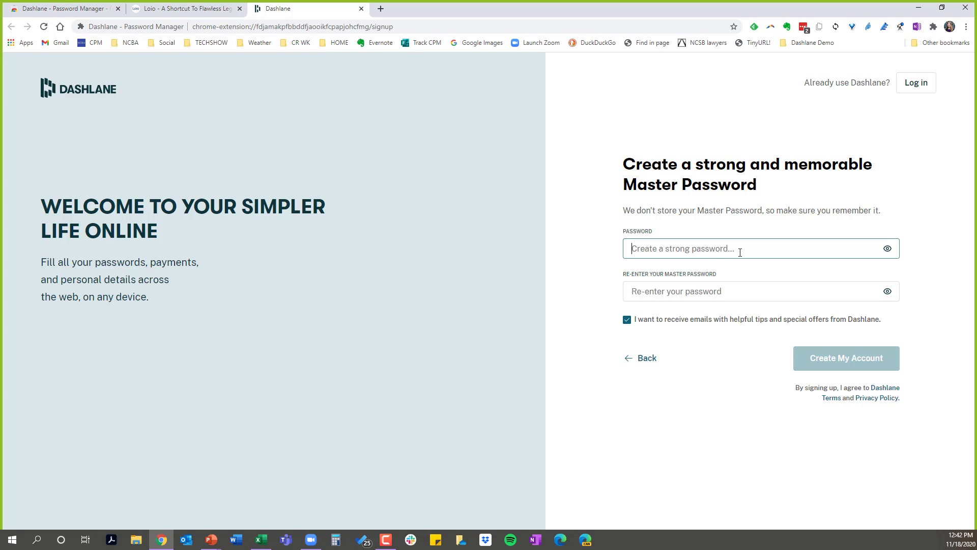
type("Passwor")
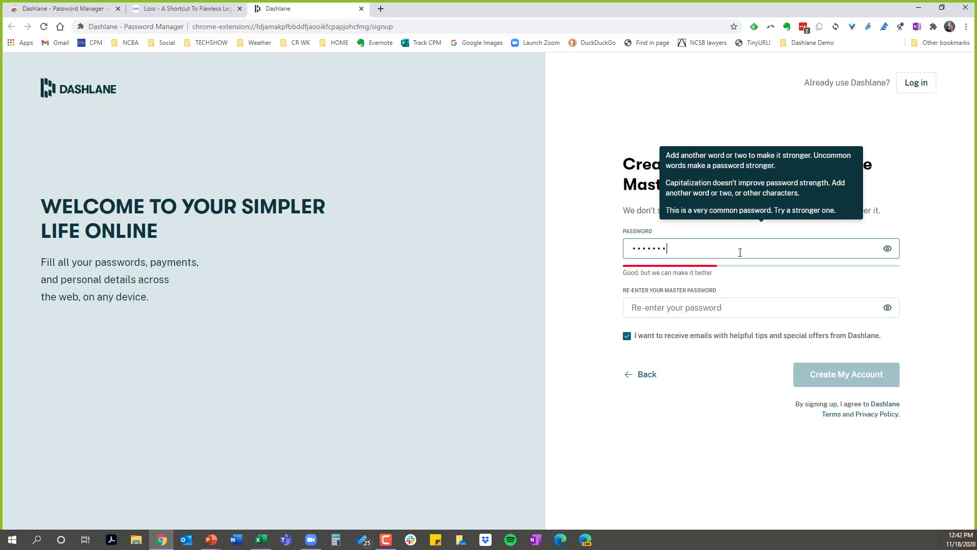
type("d1234")
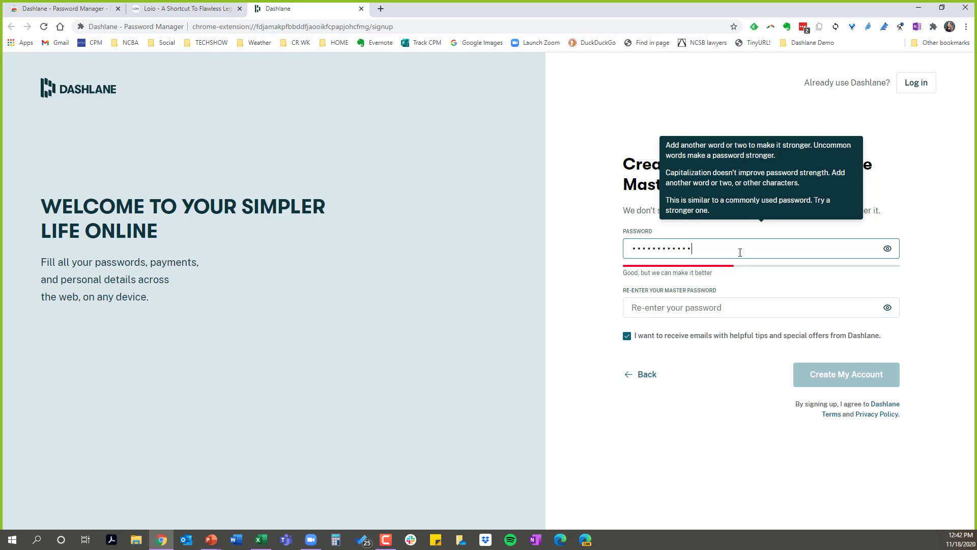
key("BackSpace")
key("BackSpace")
key("BackSpace")
key("BackSpace")
key("BackSpace")
key("BackSpace")
key("BackSpace")
key("BackSpace")
key("BackSpace")
key("BackSpace")
key("BackSpace")
key("BackSpace")
key("BackSpace")
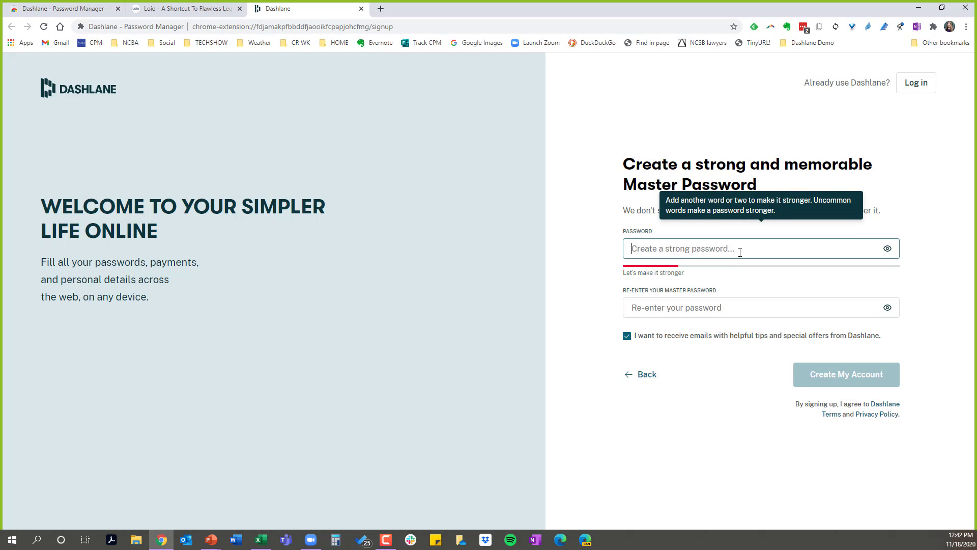
- Enter a strong master password in the password field of the new Dashlane account
type("••••")
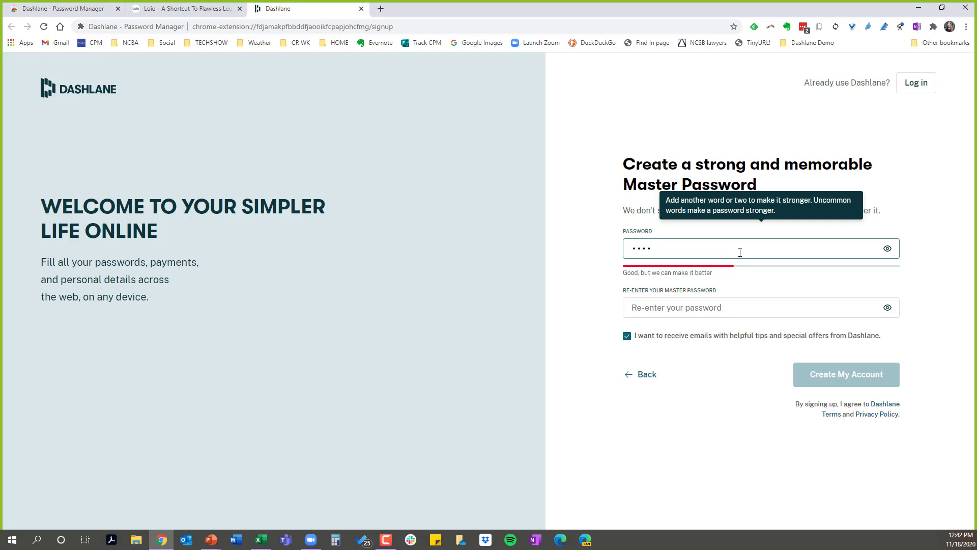
type("•••••")
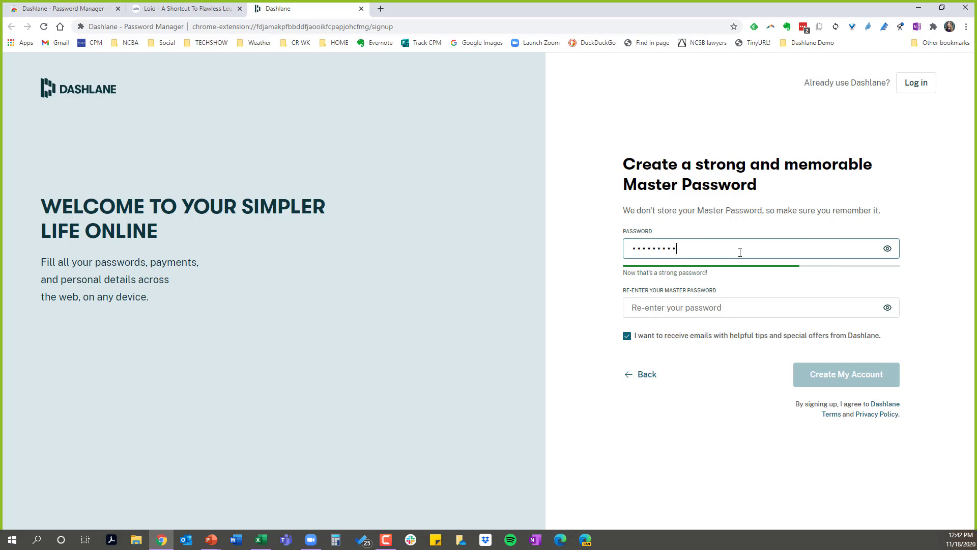
type("••••")
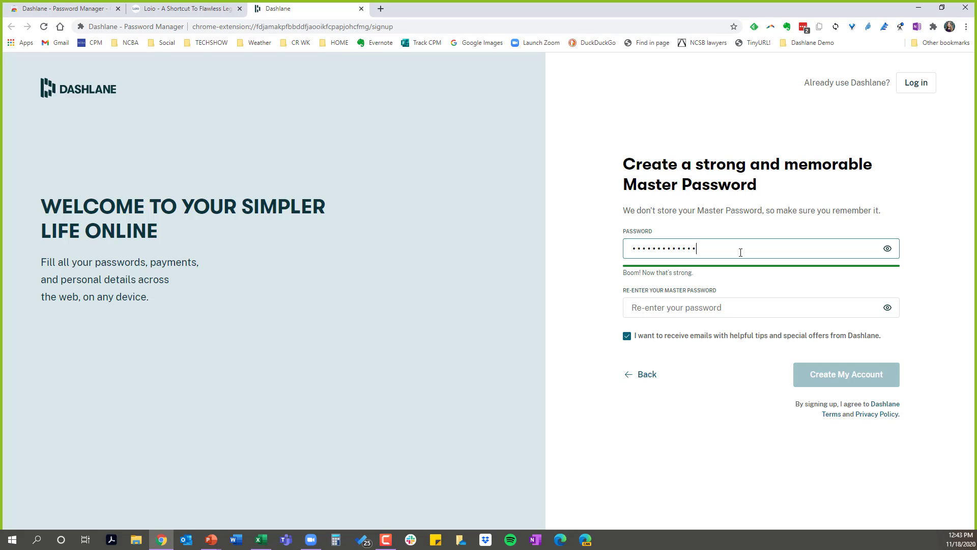
- Try to copy the master password into the confirmation field, and clear the pasted text
double_click(632, 247)
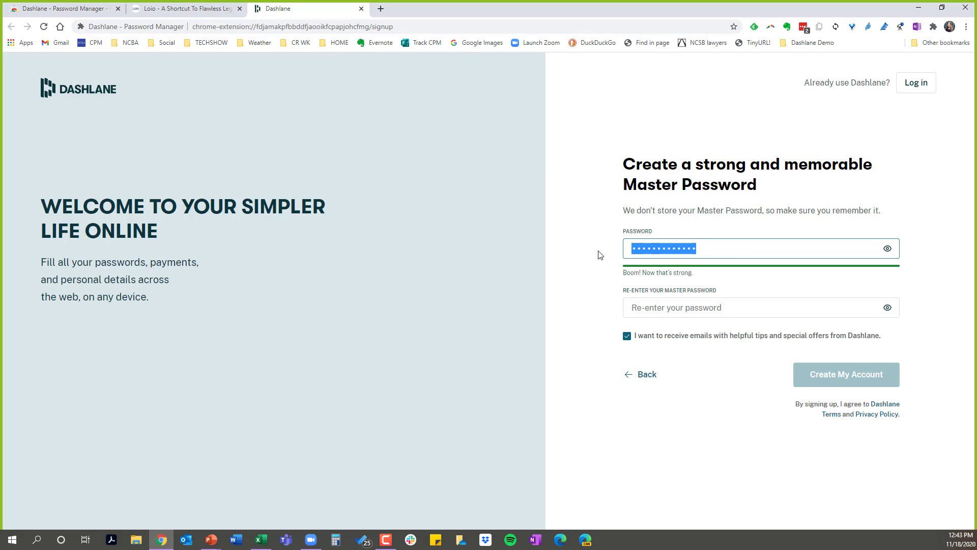
left_click(666, 311)
key("ctrl+v")
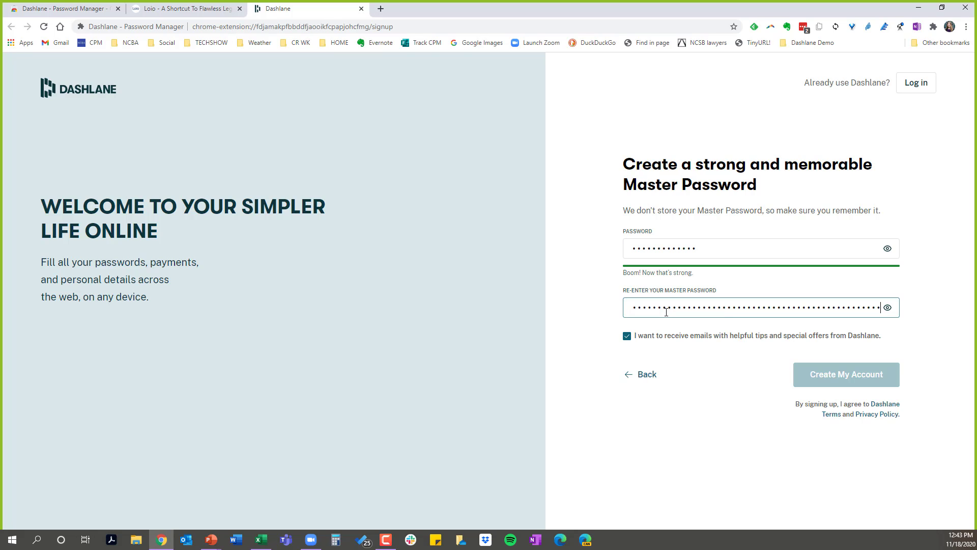
left_click_drag(634, 307, 936, 294)
left_click_drag(724, 250, 632, 249)
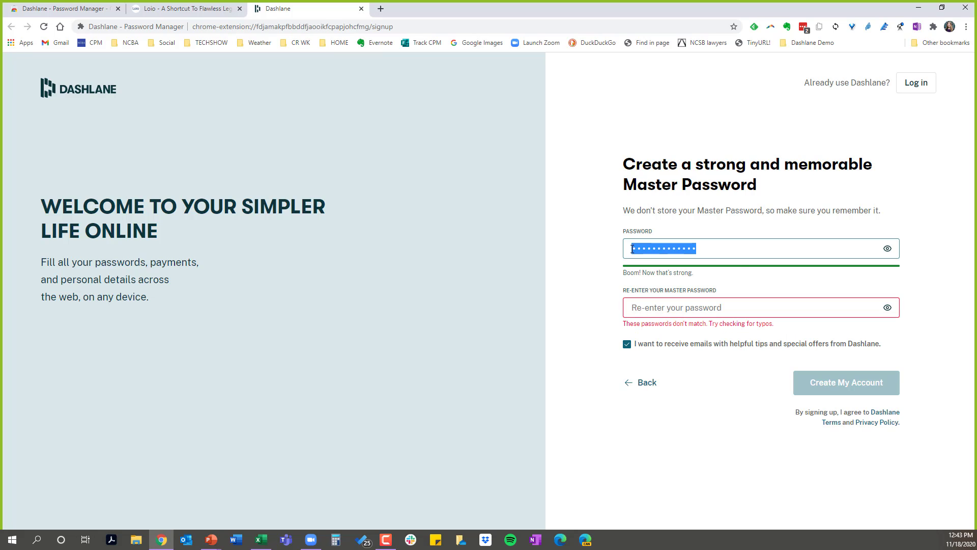
left_click(678, 306)
key("ctrl+v")
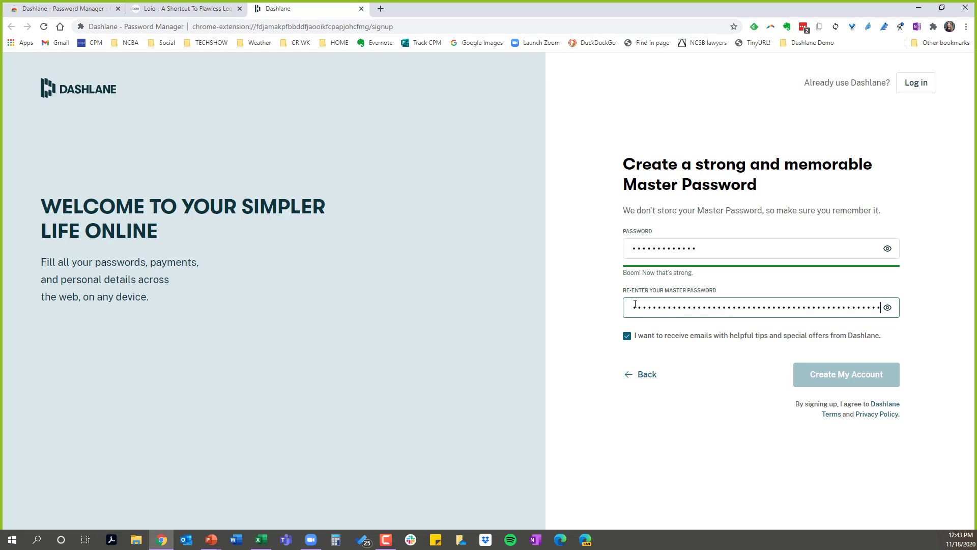
left_click_drag(635, 306, 880, 307)
key("BackSpace")
key("BackSpace")
key("BackSpace")
key("BackSpace")
key("BackSpace")
key("BackSpace")
- Re-enter the master password in the confirmation field and opt out of e-mails with tips and special offers
type("••••••••••")
left_click(627, 337)
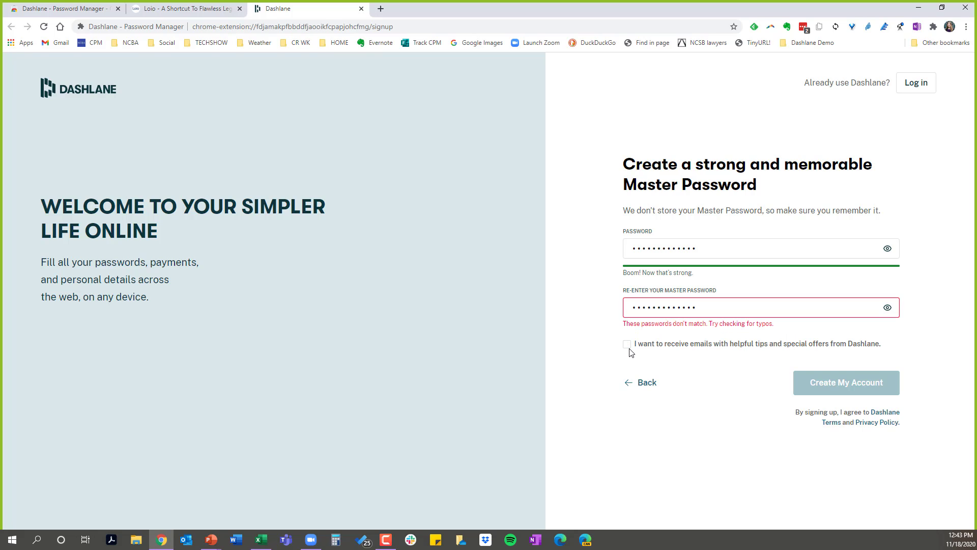
- Replace the confirmation entry with the matching master password and create the Dashlane account
left_click_drag(698, 307, 602, 319)
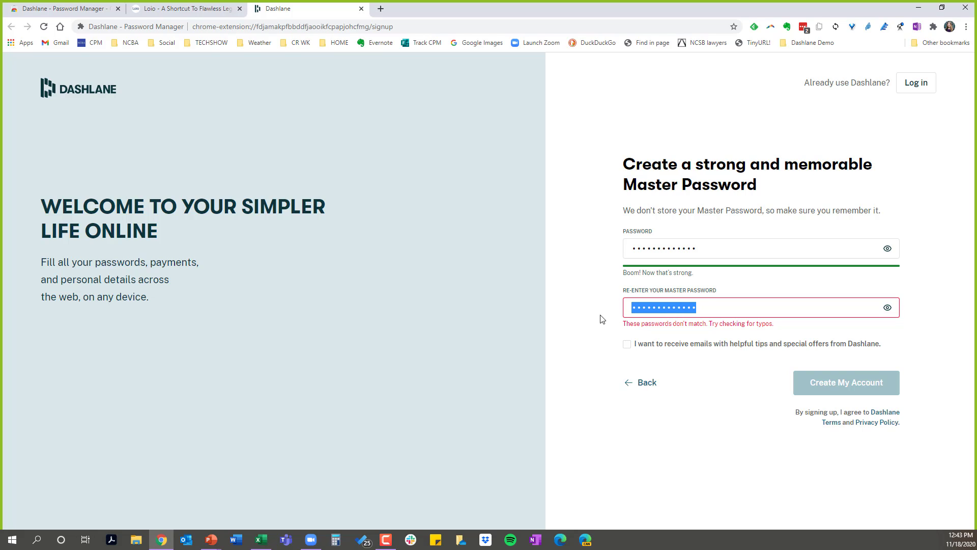
type("a")
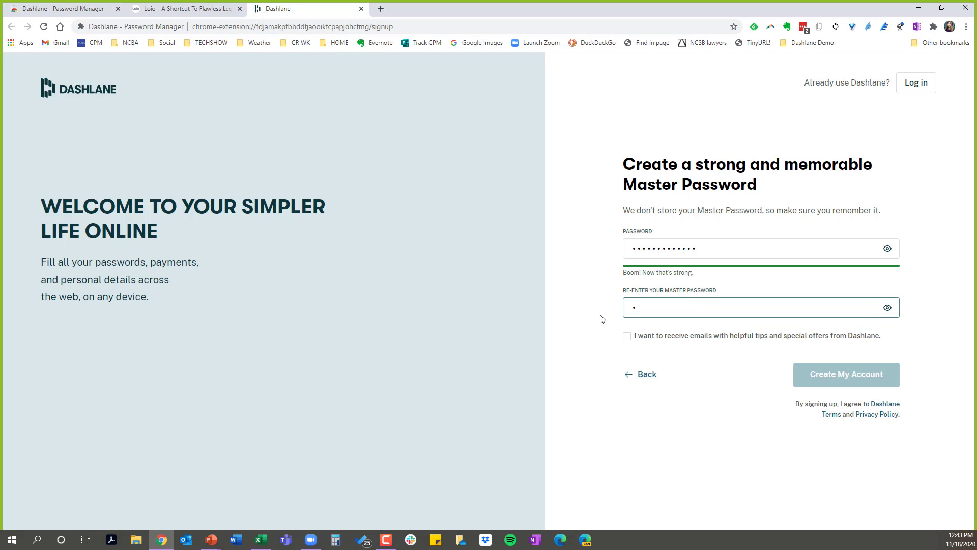
type("aaaaaaaaa")
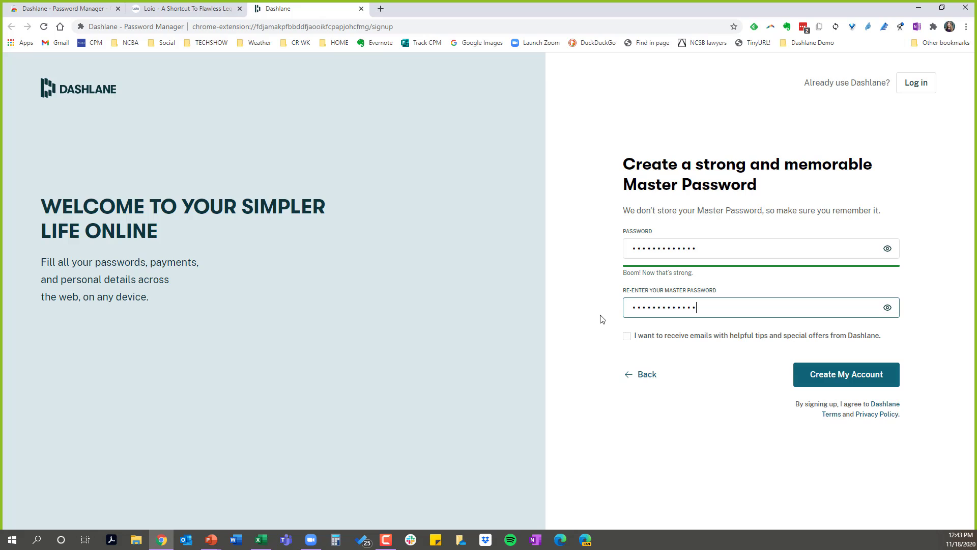
left_click(675, 359)
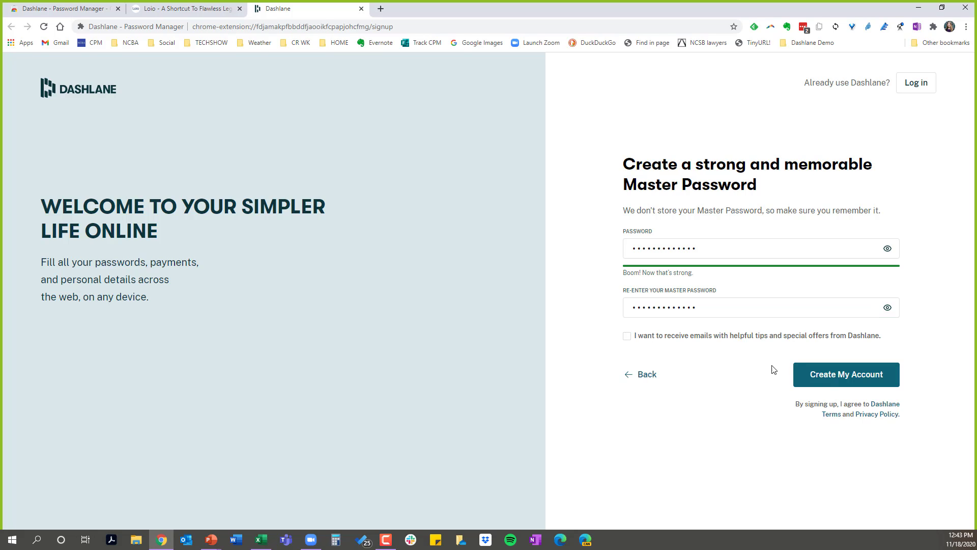
left_click(835, 375)
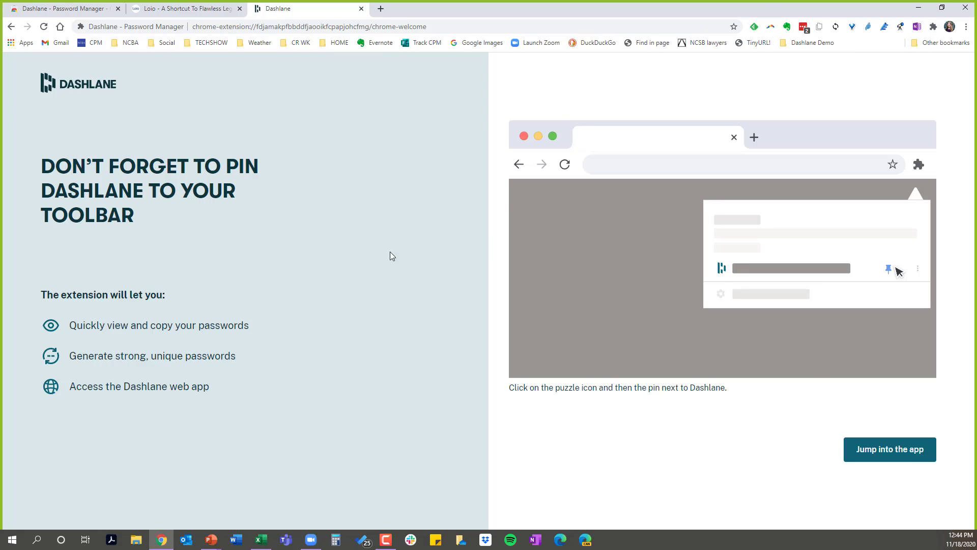
- Pin the Dashlane password manager extension to the Chrome toolbar and close the extensions list
left_click(932, 27)
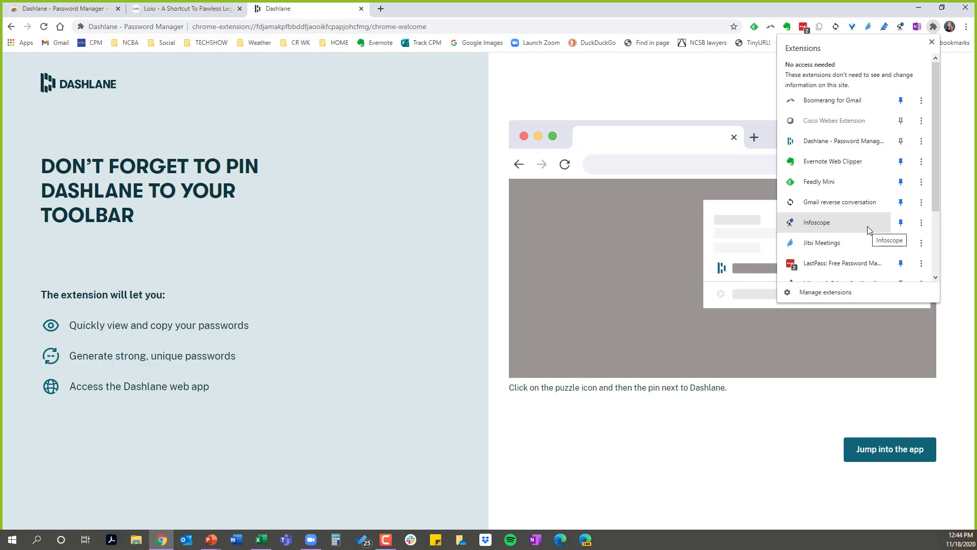
scroll(868, 230, "down", 2)
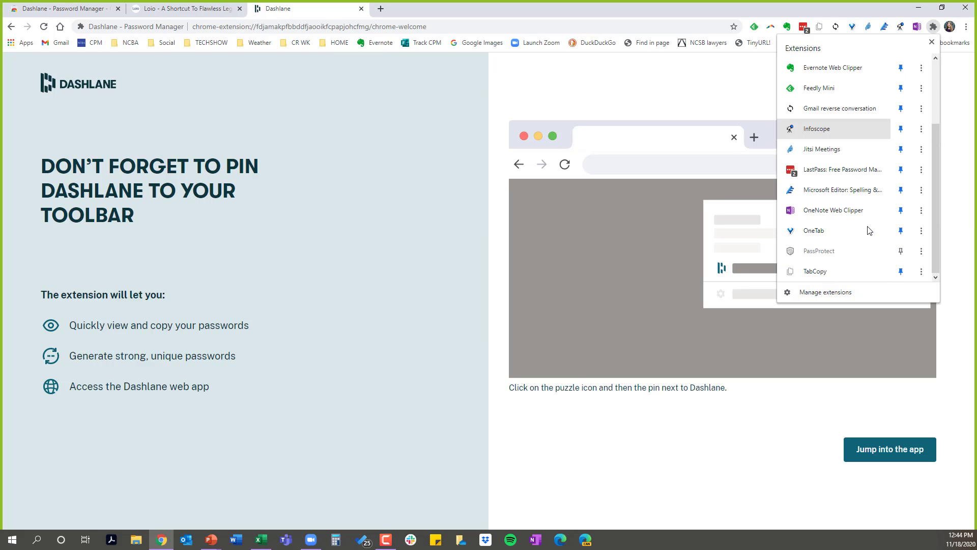
scroll(868, 230, "up", 3)
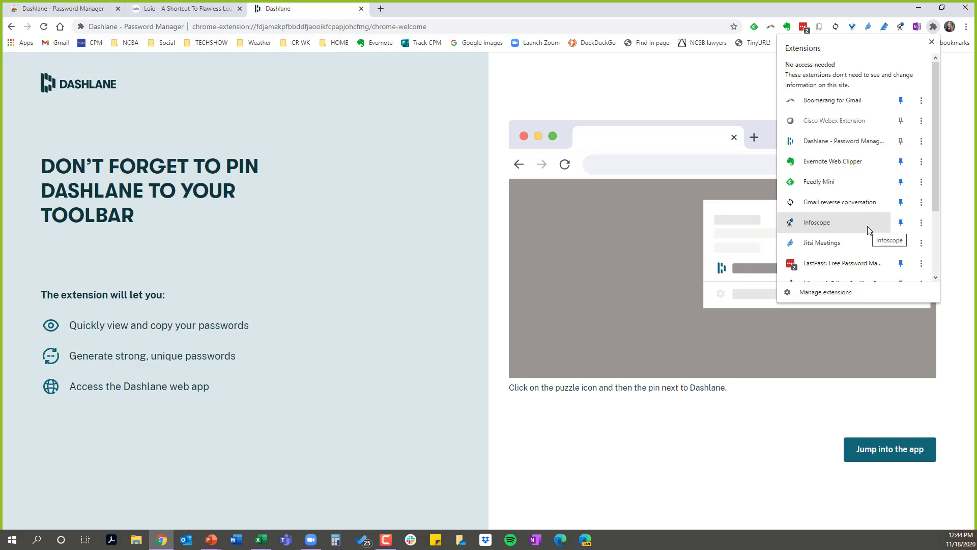
scroll(869, 230, "down", 2)
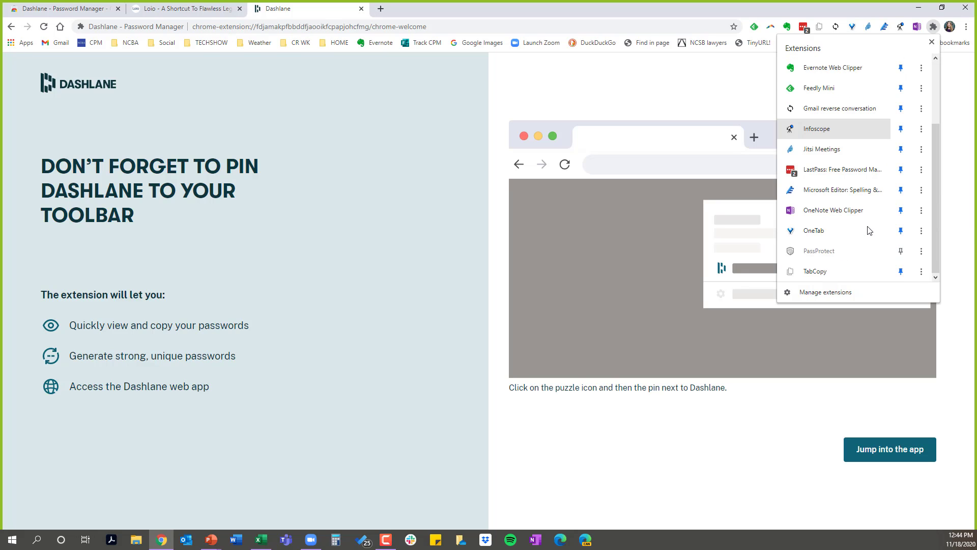
scroll(869, 230, "up", 2)
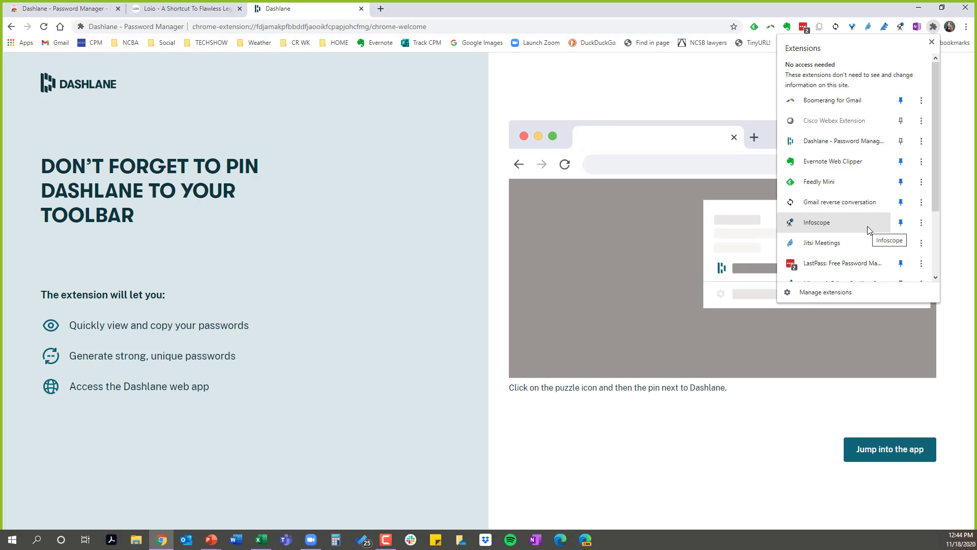
left_click(901, 141)
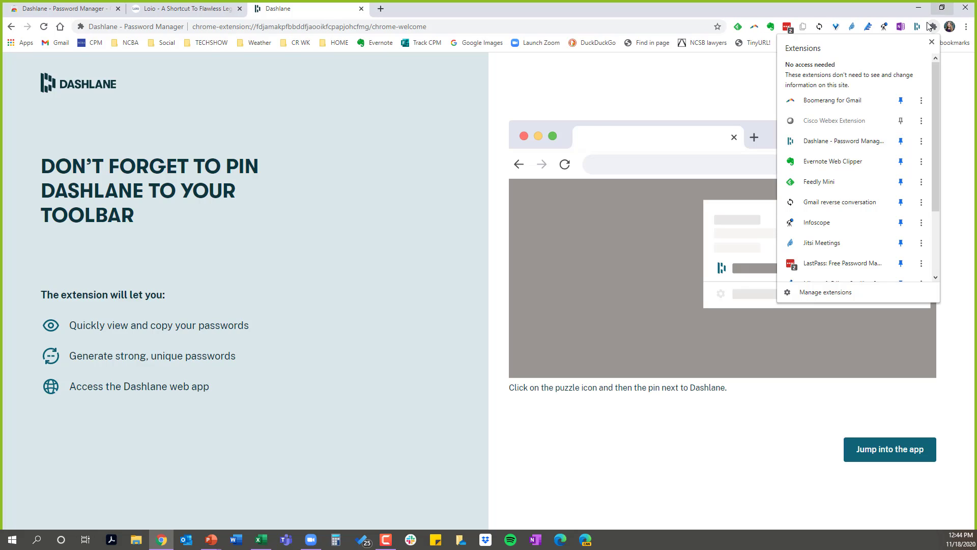
left_click(932, 42)
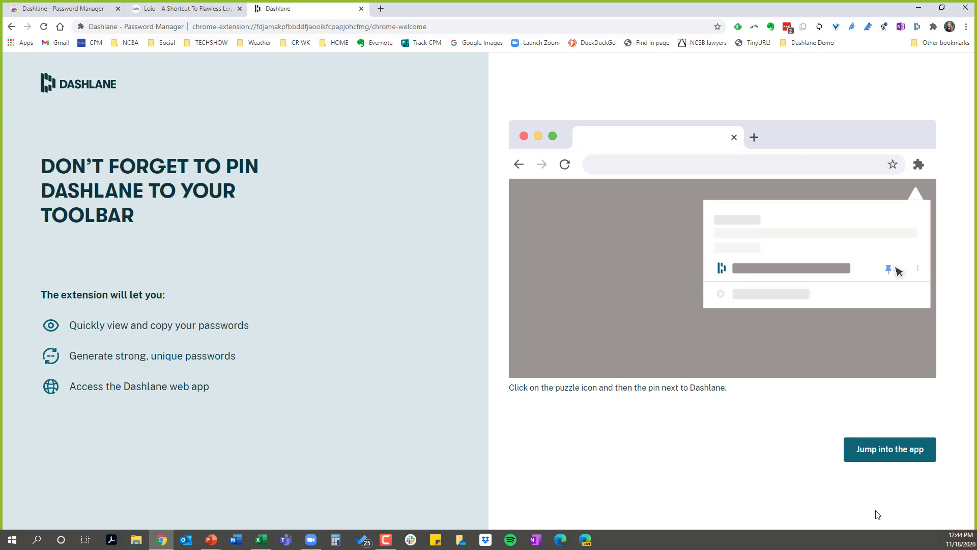
- Enter the Dashlane app, review the plan for adding a first password for linkedin.com, and return to the website choices
left_click(883, 454)
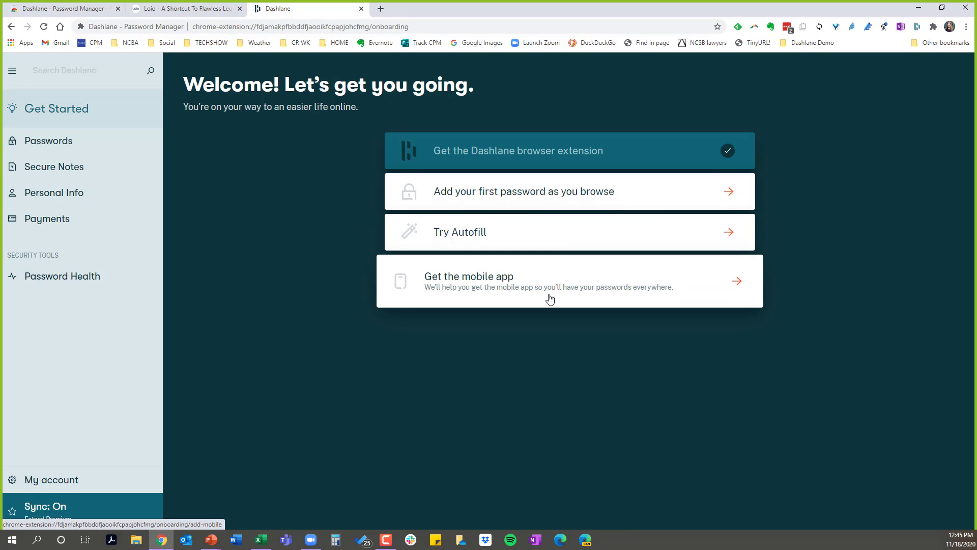
left_click(538, 202)
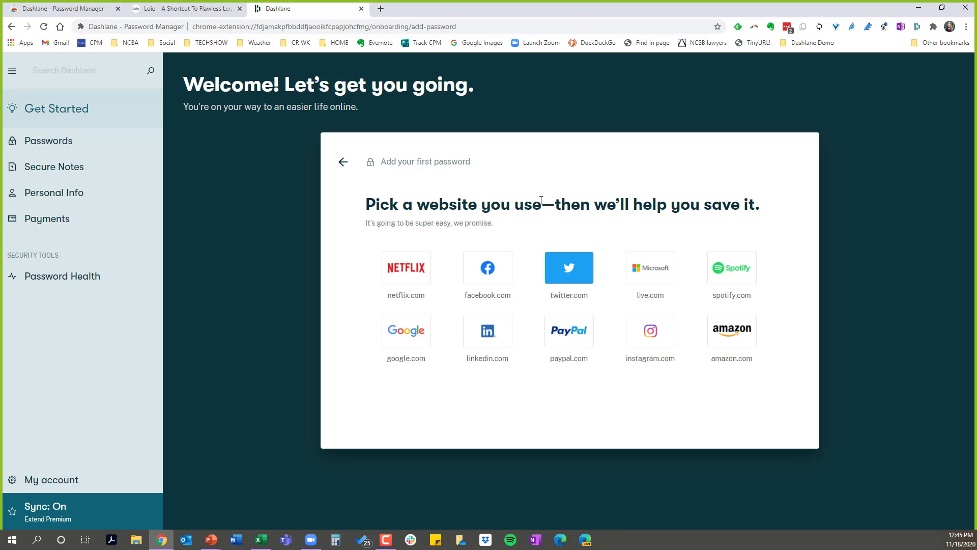
left_click(474, 330)
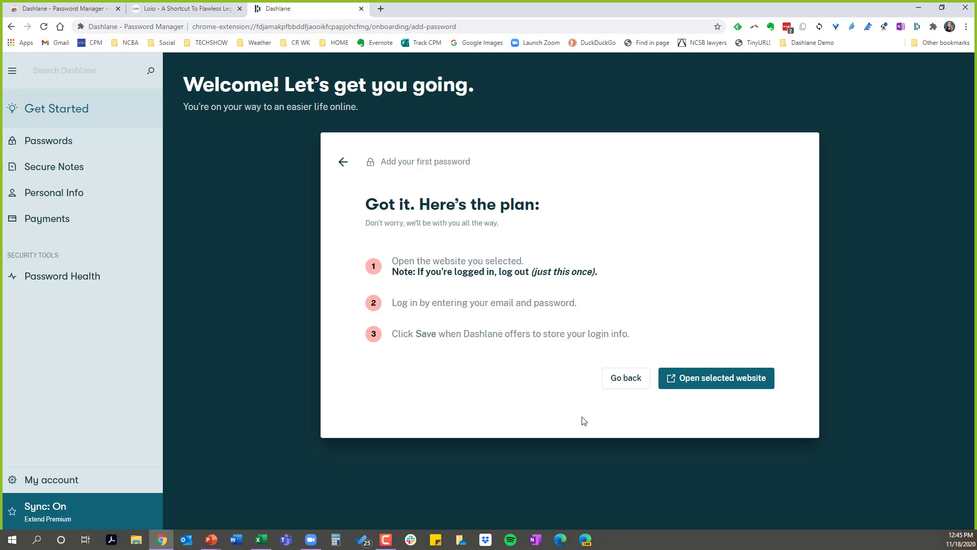
left_click(344, 165)
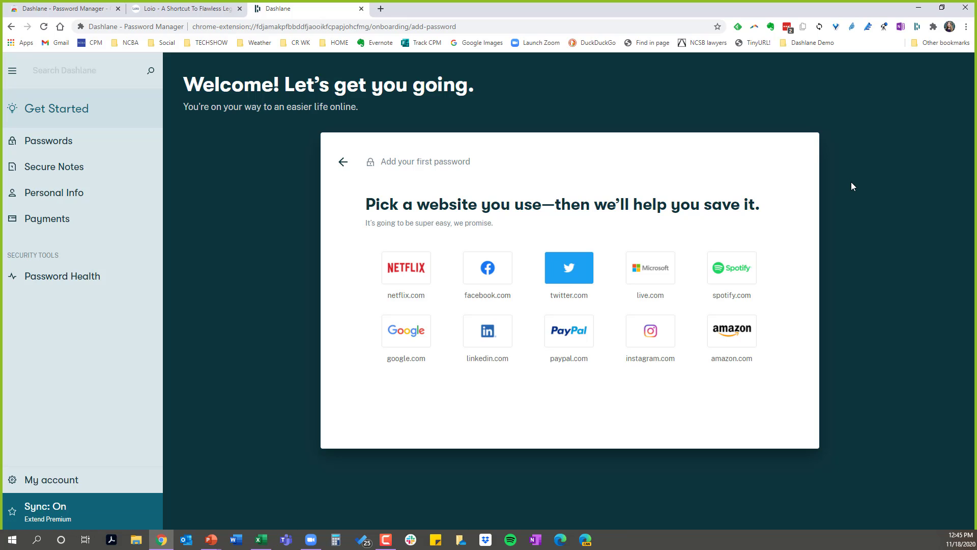
- Start the Loio sign-up on loio.com by submitting the account holder's e-mail address
left_click(187, 11)
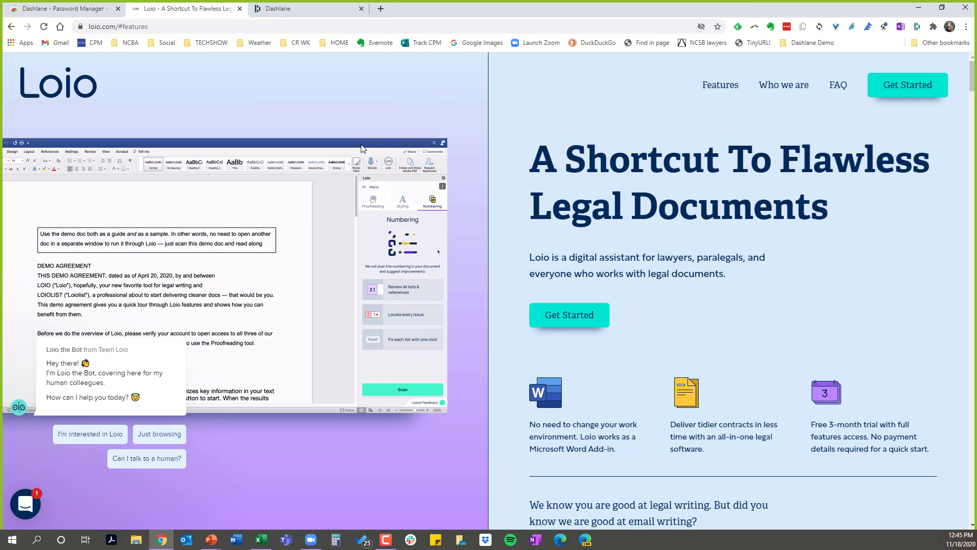
left_click(901, 91)
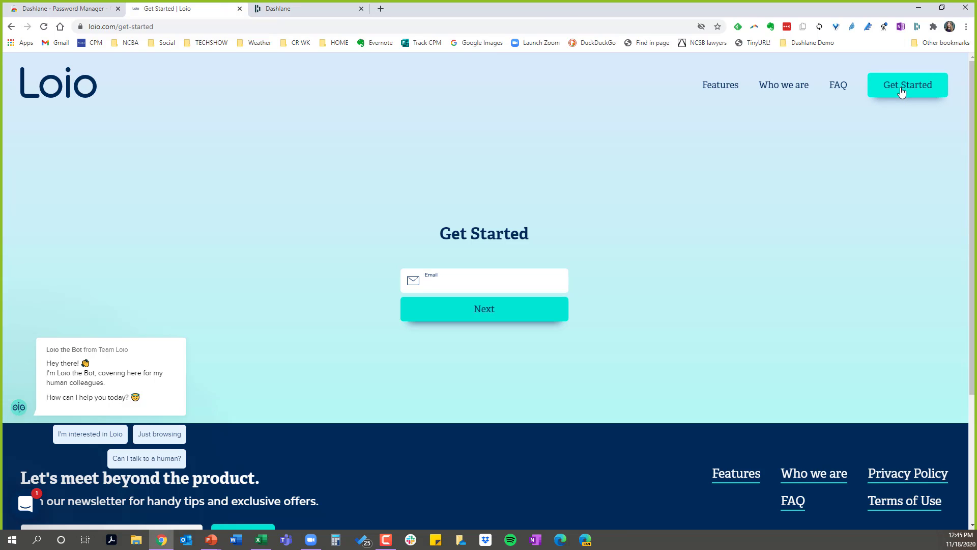
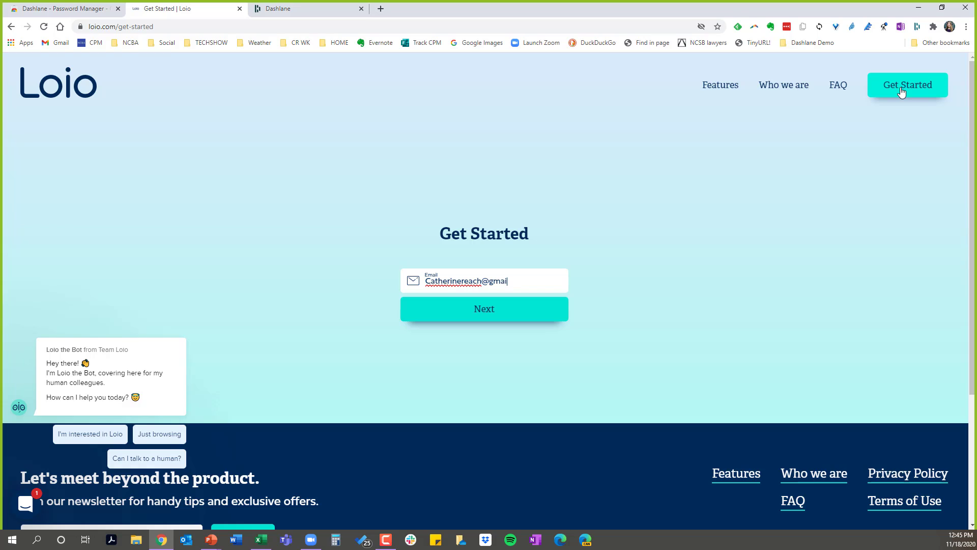
left_click(488, 310)
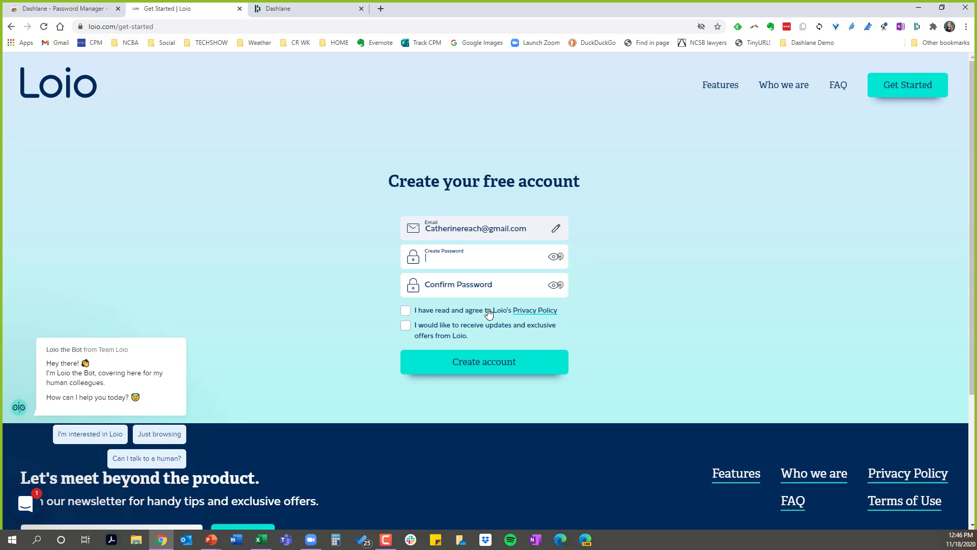
- Remove the LastPass: Free Password Manager extension from Chrome
right_click(787, 28)
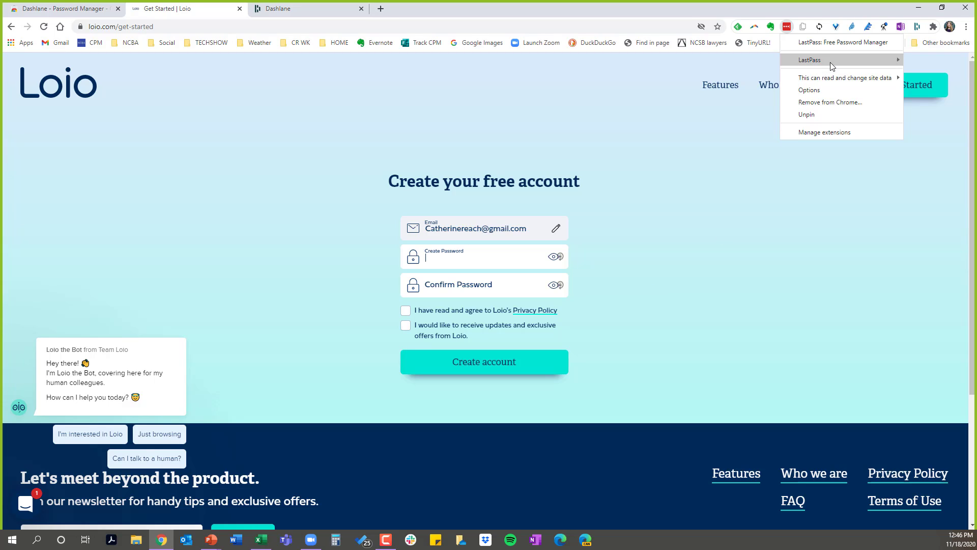
mouse_move(830, 61)
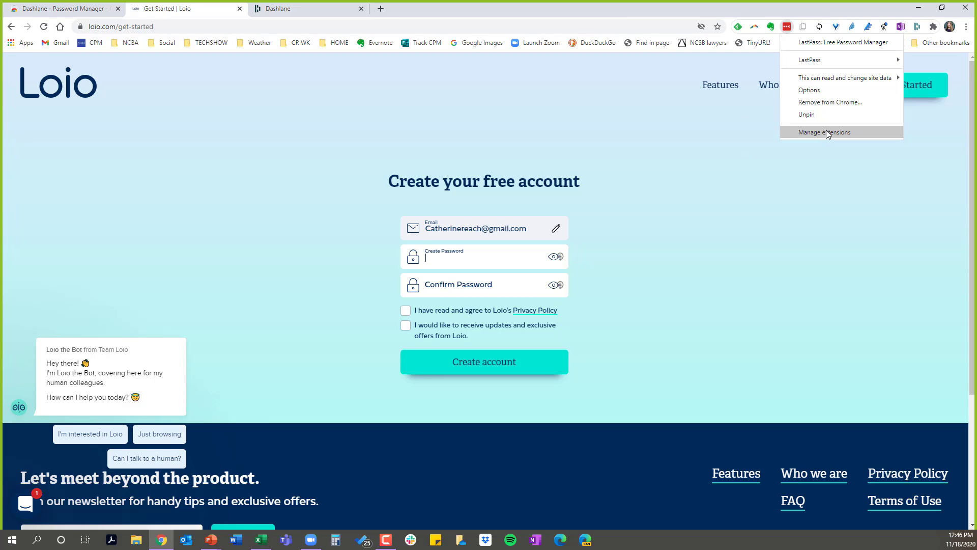
left_click(829, 102)
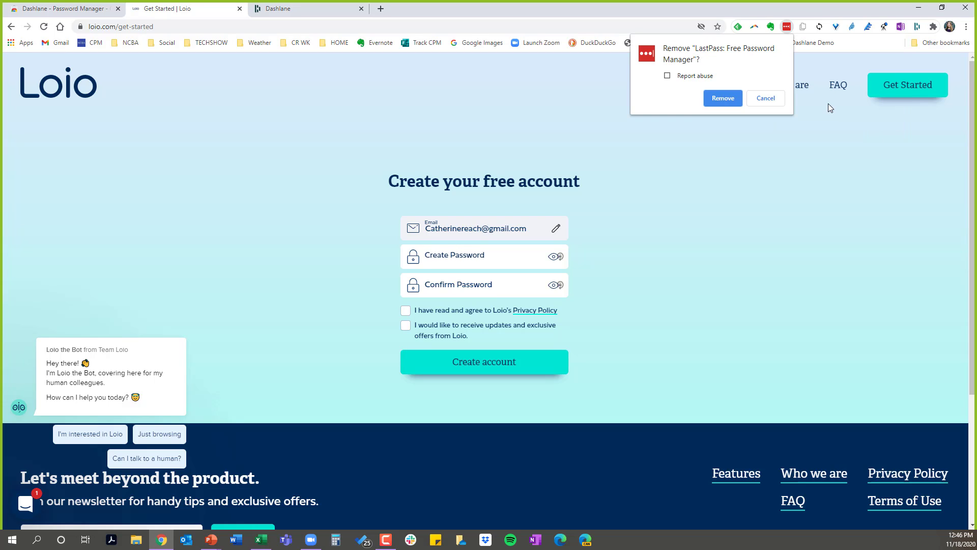
left_click(736, 99)
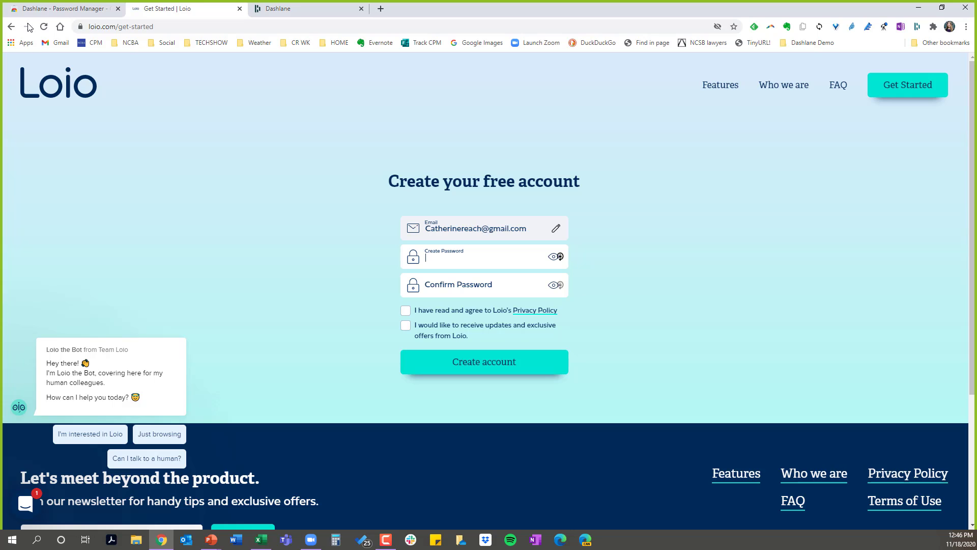
- Restart the Loio sign-up, submit the account holder's e-mail address, and make the Create Password entry readable
left_click(9, 27)
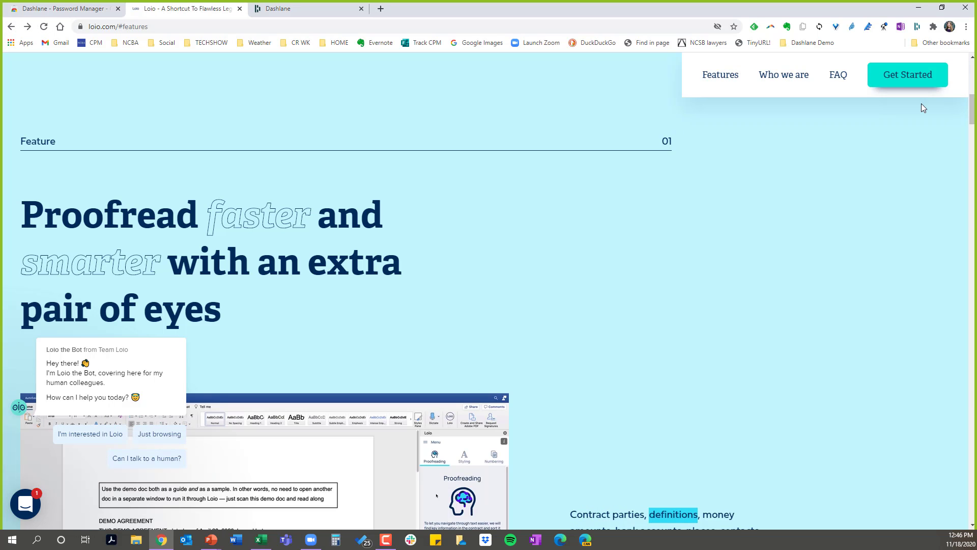
left_click(898, 86)
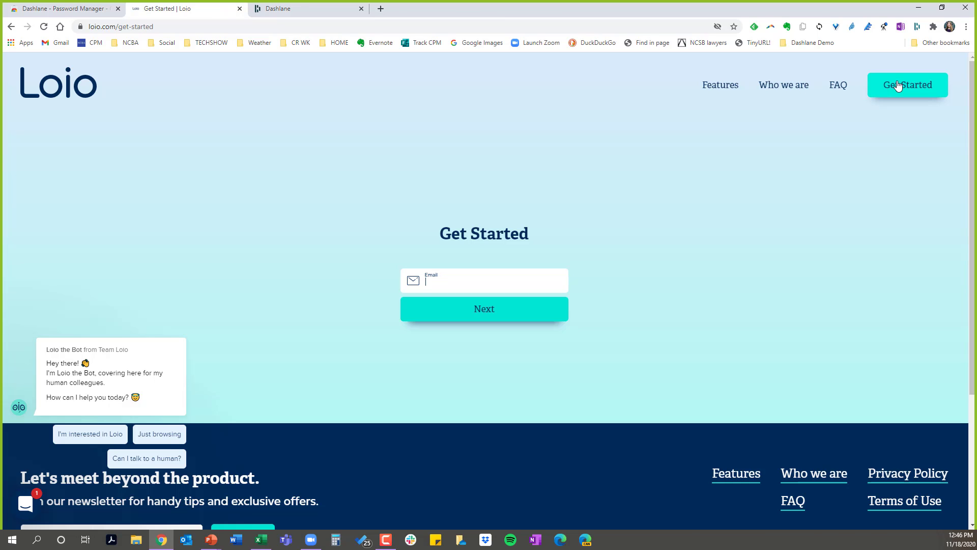
left_click(297, 12)
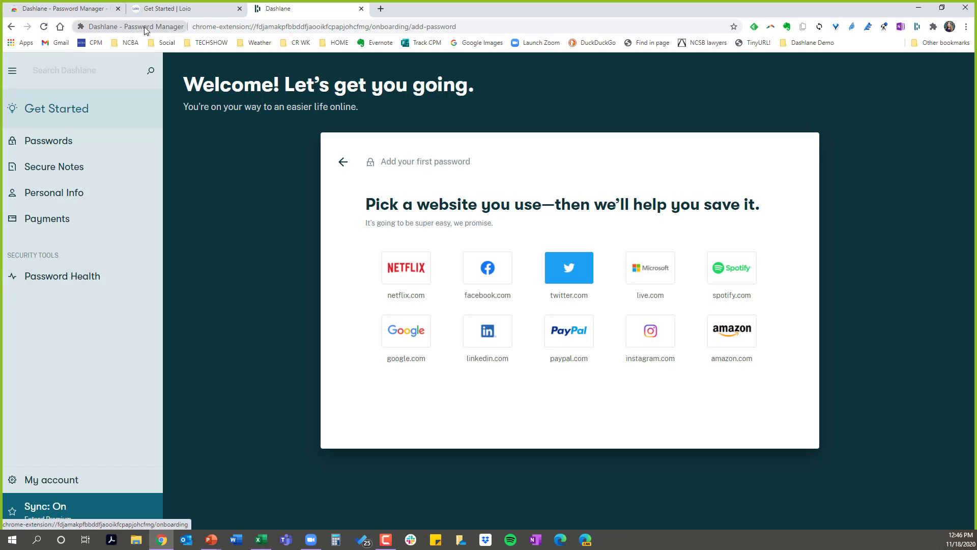
left_click(195, 10)
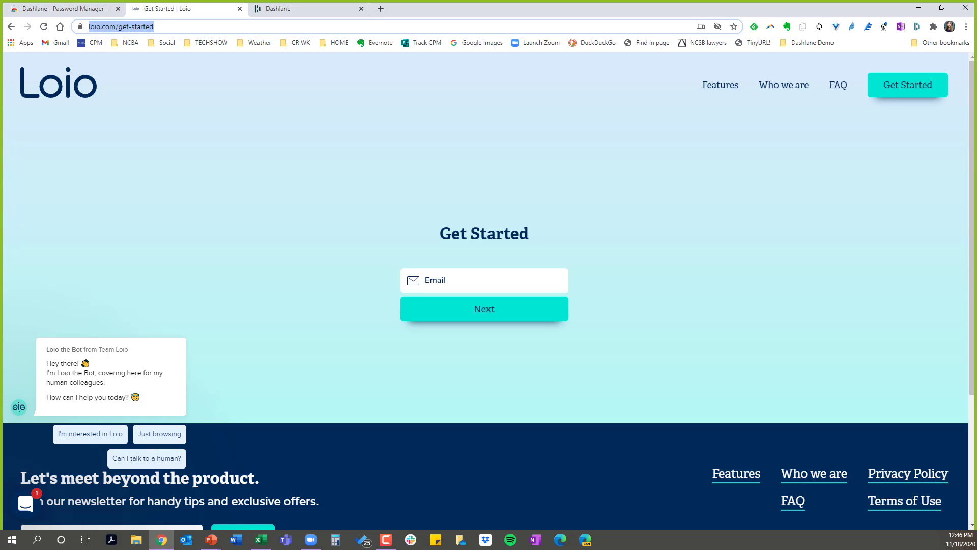
left_click(458, 274)
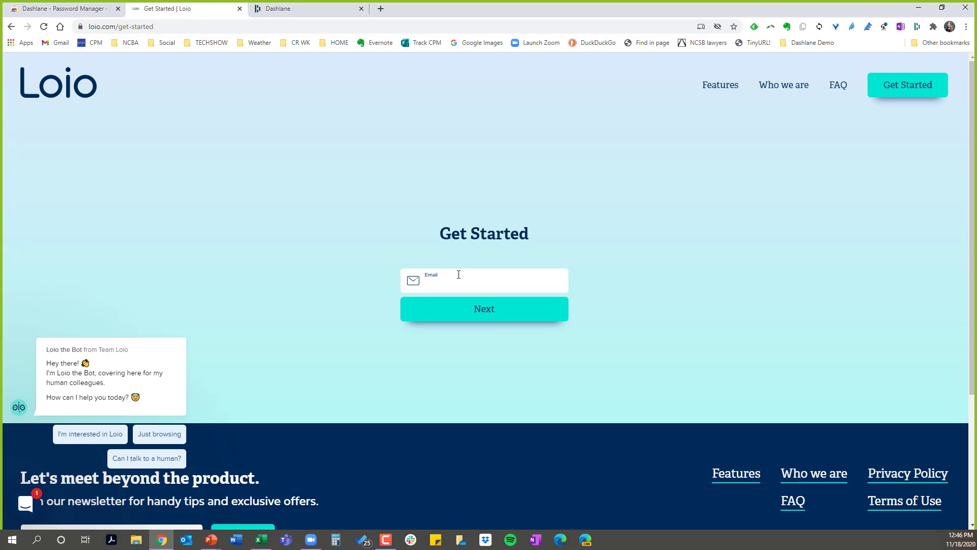
left_click(477, 315)
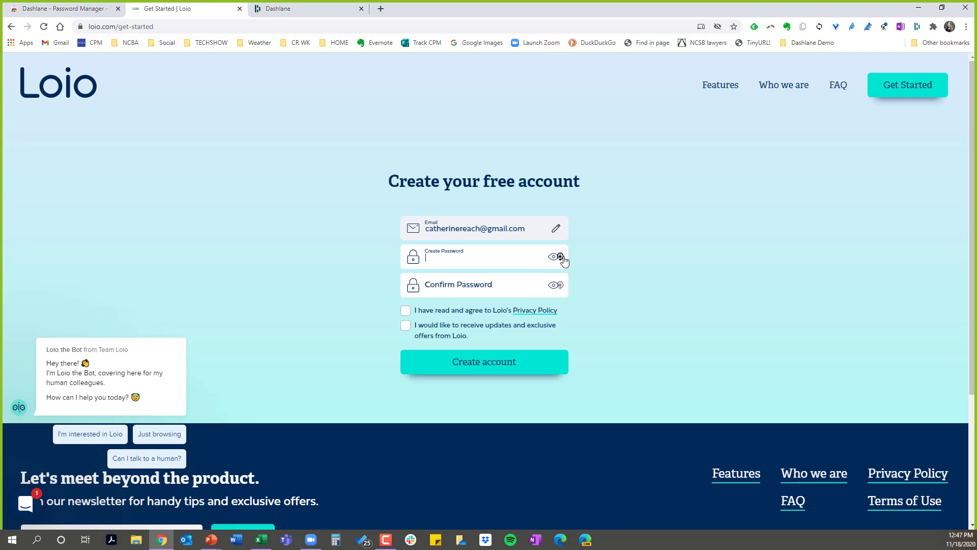
left_click(560, 259)
- Check the Passwords section of the Dashlane app, and close the app's tab
left_click(310, 15)
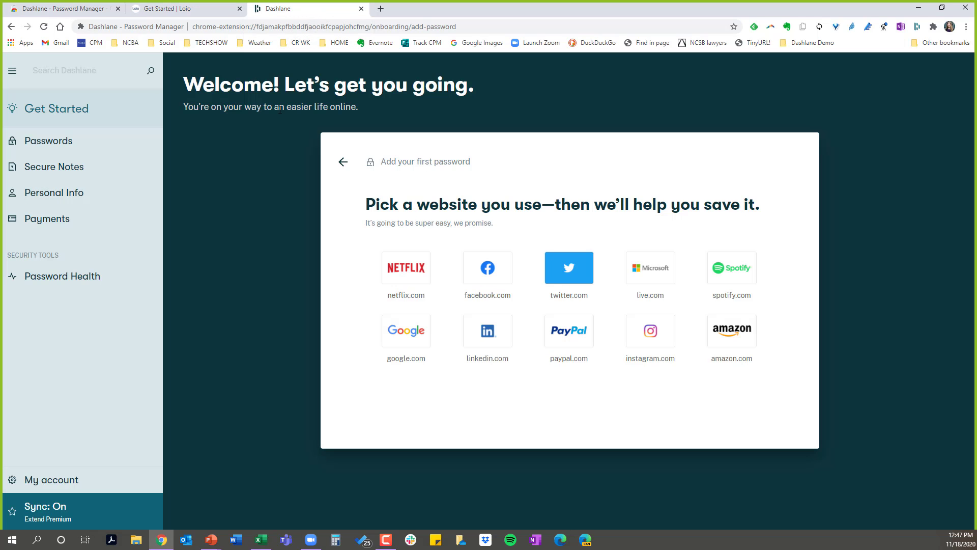
left_click(53, 145)
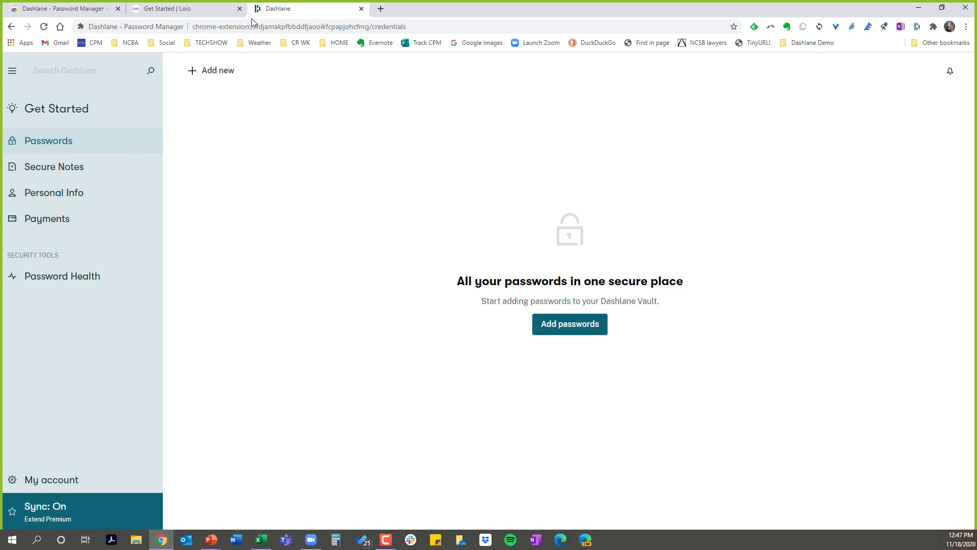
left_click(361, 8)
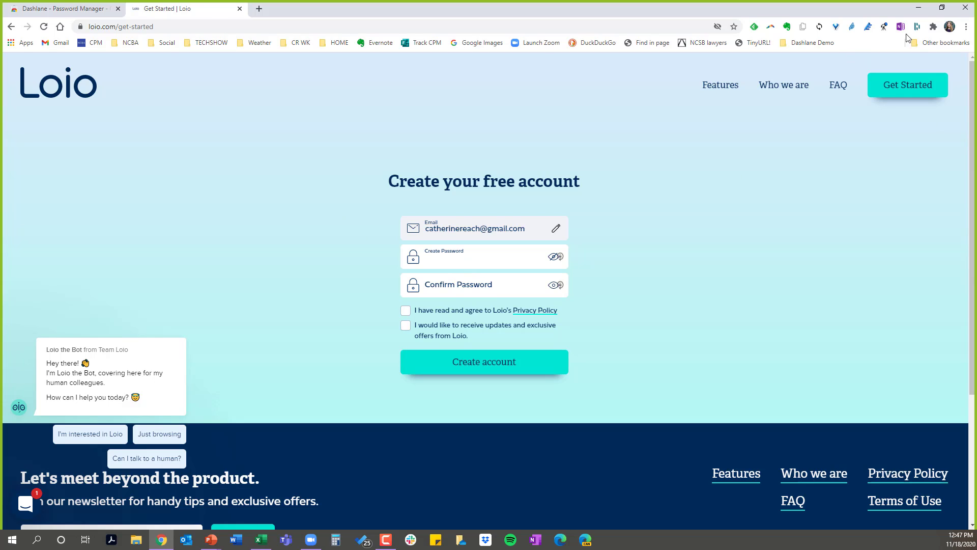
- Copy a strong password from the Dashlane extension's generator into the Create Password field of the Loio sign-up form
left_click(917, 27)
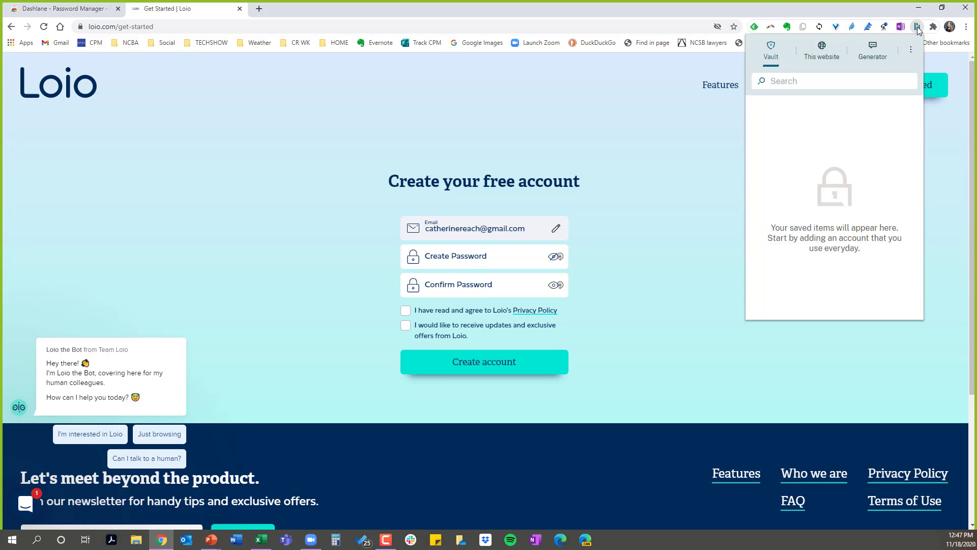
left_click(872, 53)
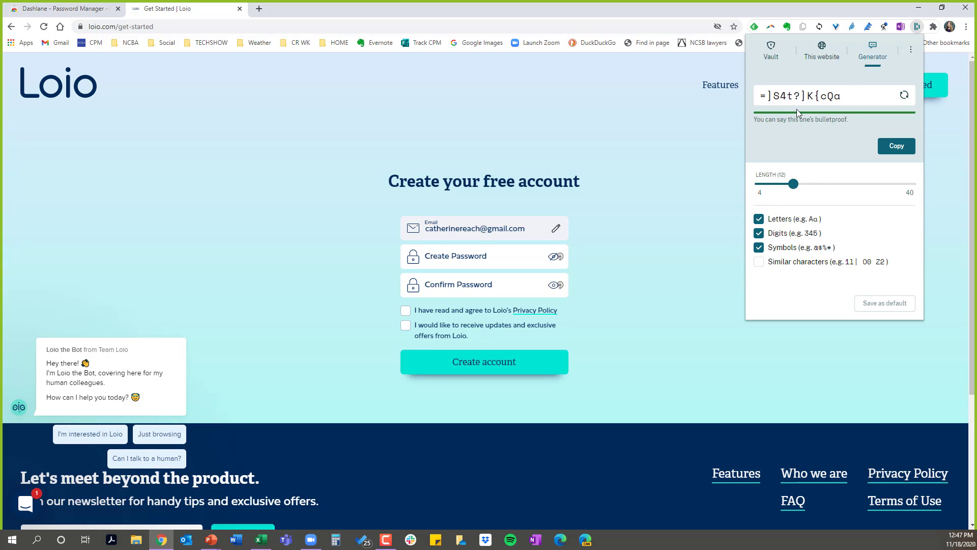
left_click_drag(842, 97, 761, 96)
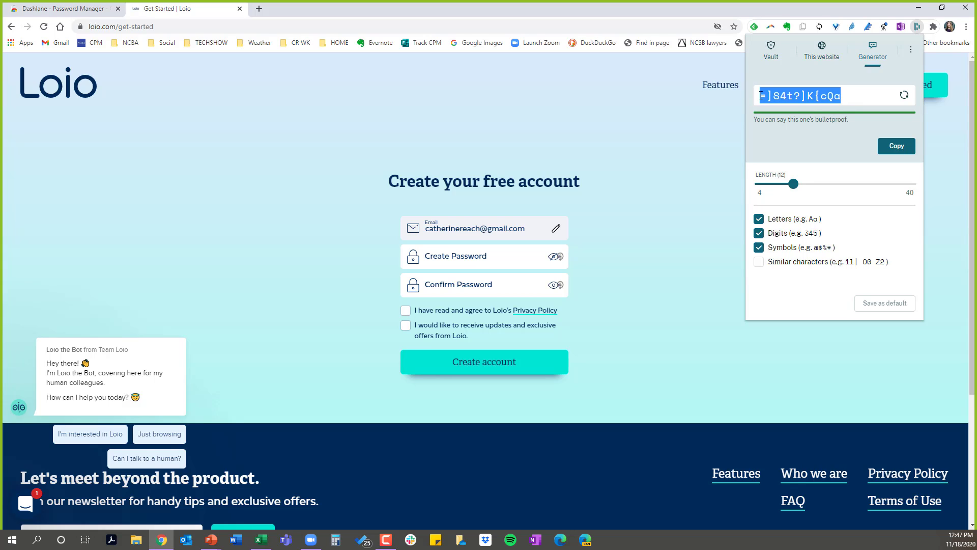
left_click(463, 258)
key("ctrl+v")
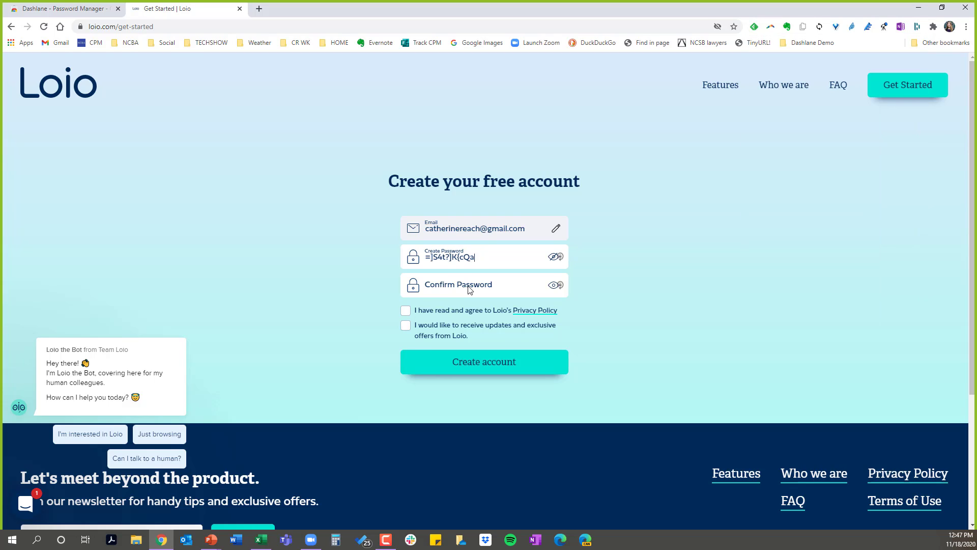
- Paste the generated password into Confirm Password, accept the Privacy Policy and Loio updates, and create the account
left_click(469, 290)
key("ctrl+v")
left_click(405, 311)
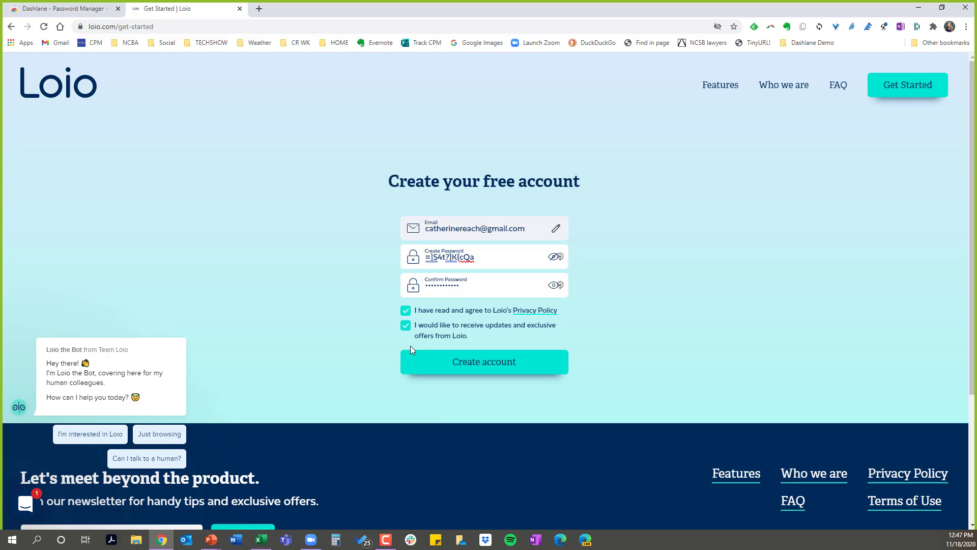
left_click(500, 368)
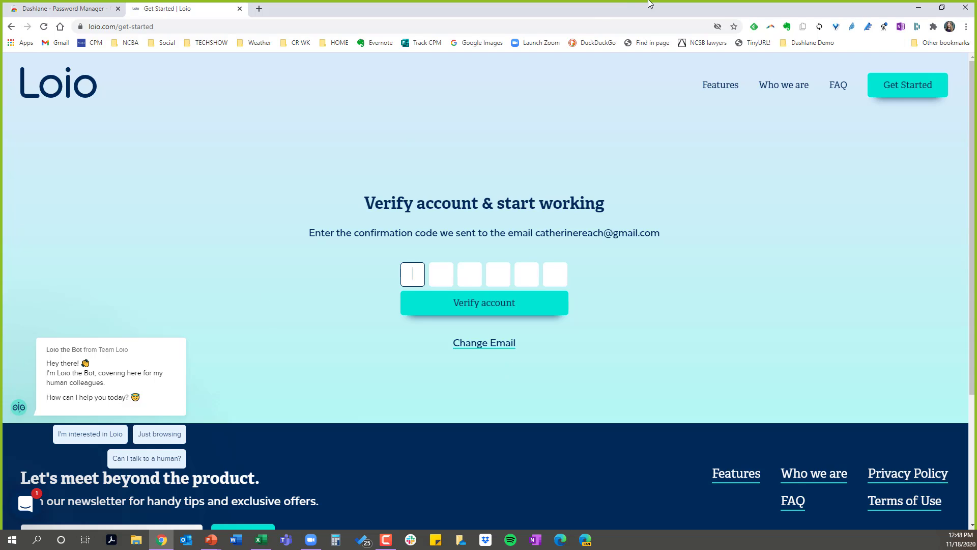
- Start adding a password for loio.com from the Dashlane extension and paste the generated password into the new entry's Password field
left_click(917, 26)
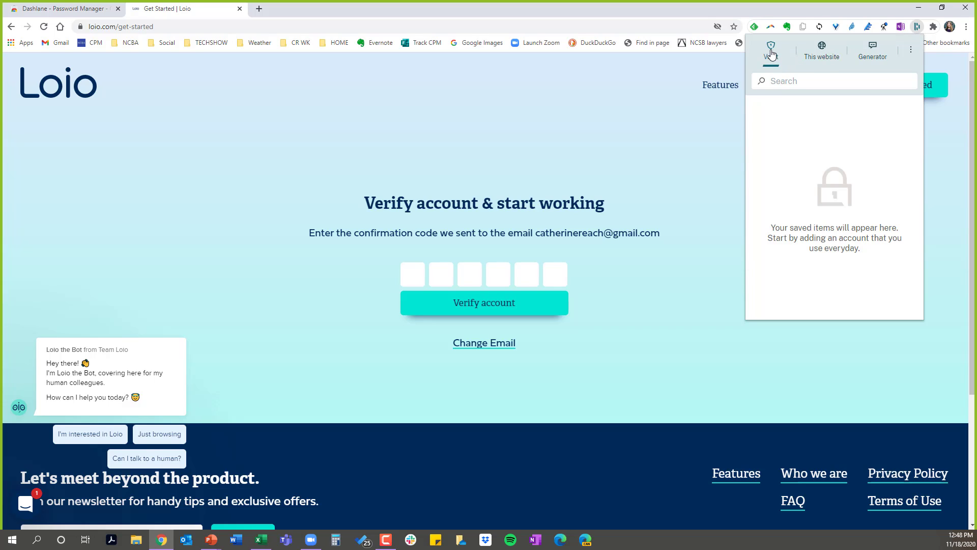
left_click(825, 51)
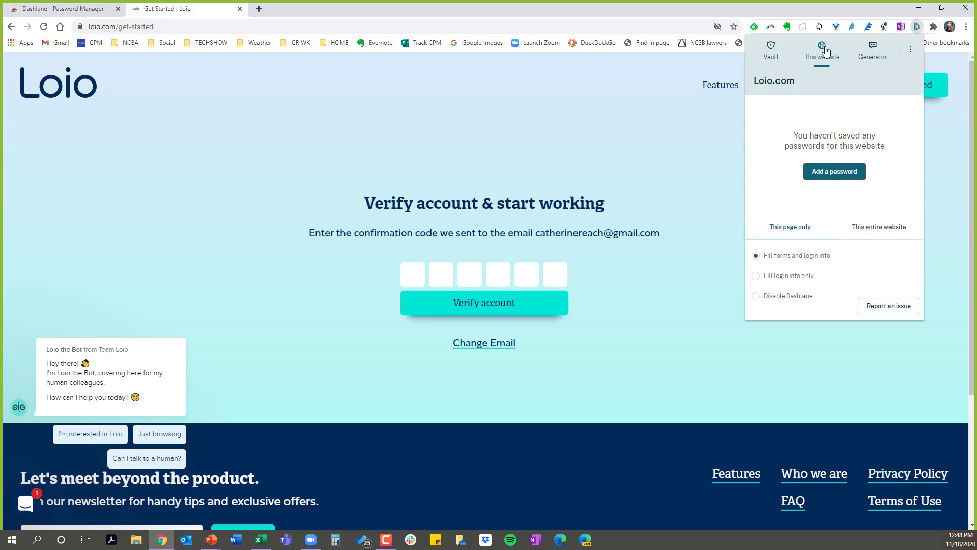
left_click(840, 172)
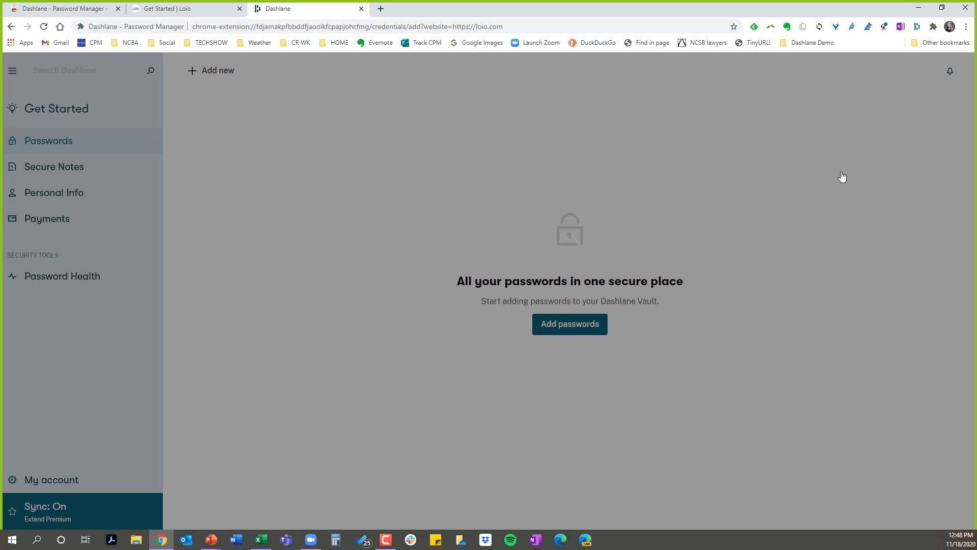
left_click(790, 187)
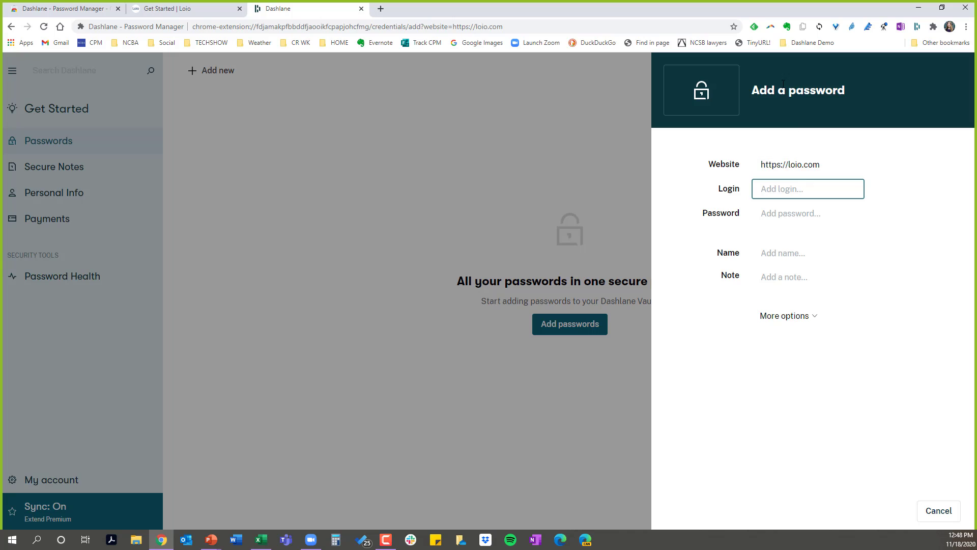
left_click(784, 219)
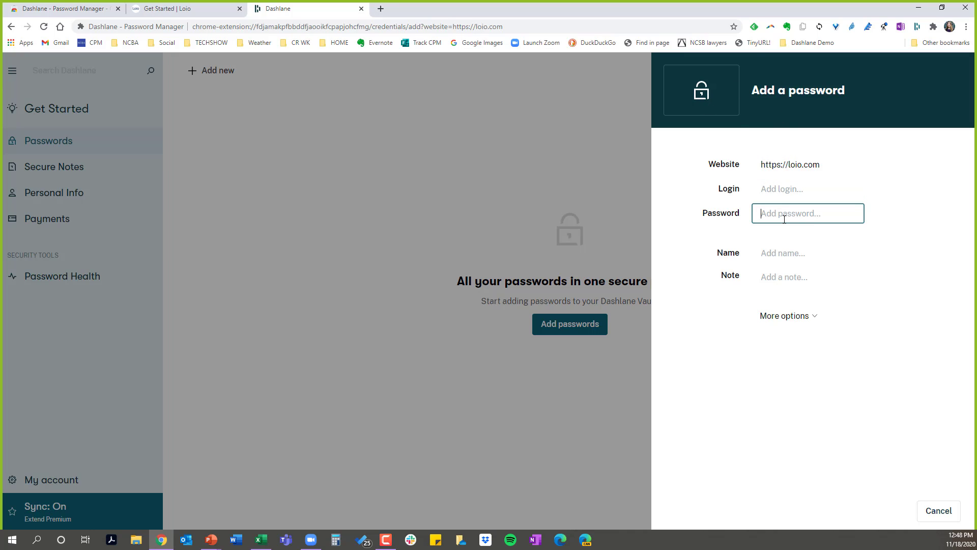
key("ctrl+v")
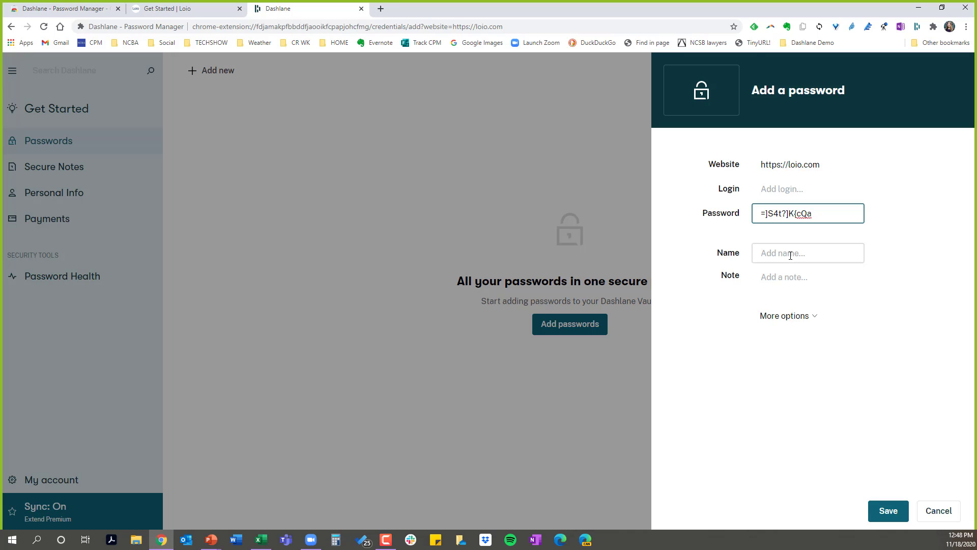
- Require the Master Password for the loio.com entry, enter the account holder's e-mail address as login, and save the entry
left_click(785, 189)
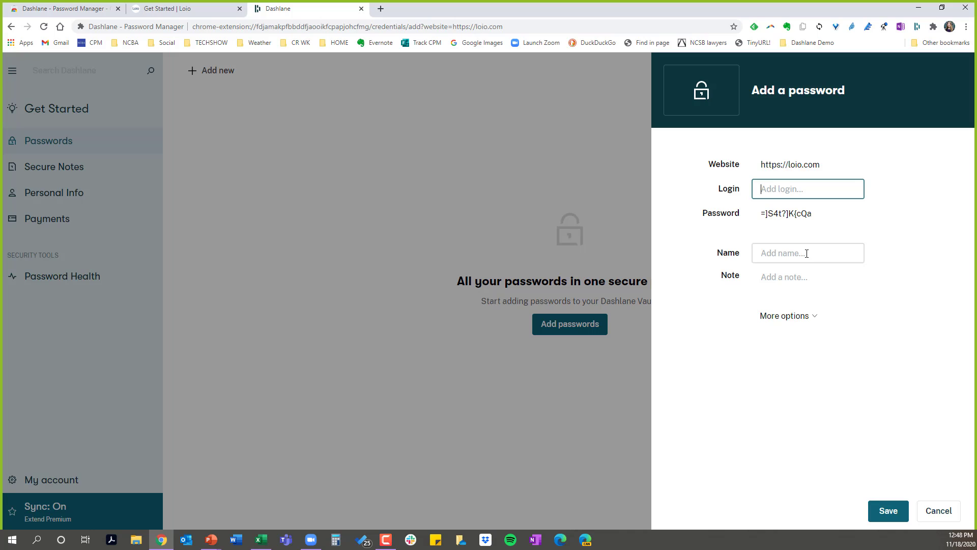
left_click(805, 317)
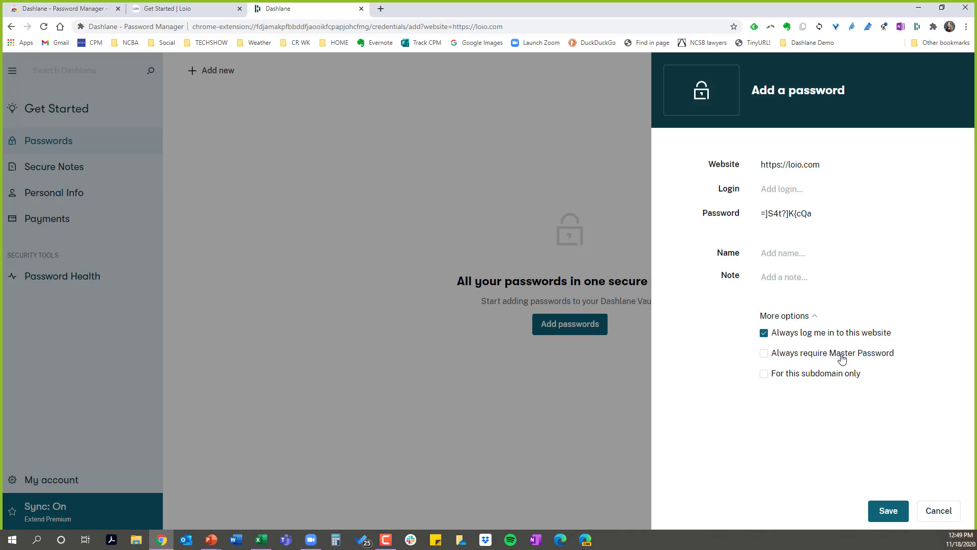
left_click(763, 354)
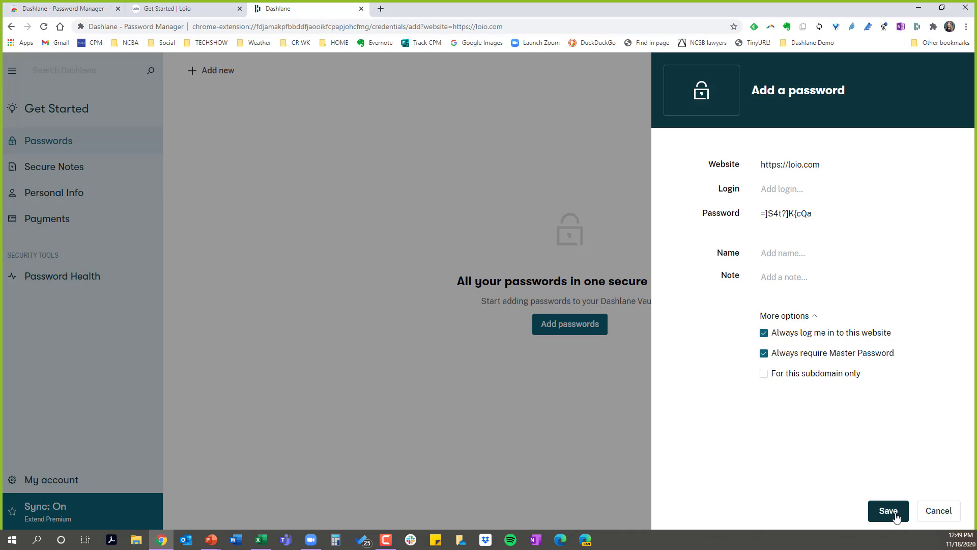
left_click(792, 195)
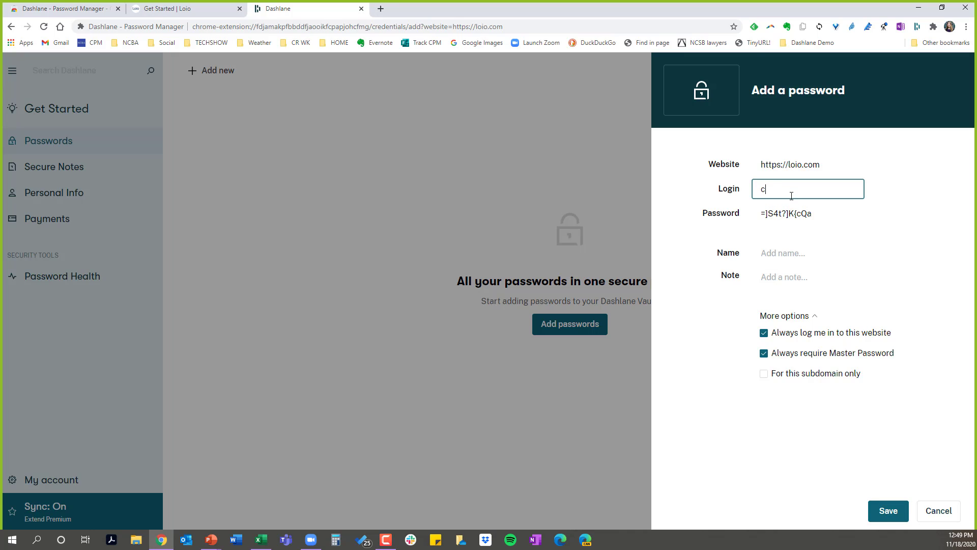
left_click(888, 511)
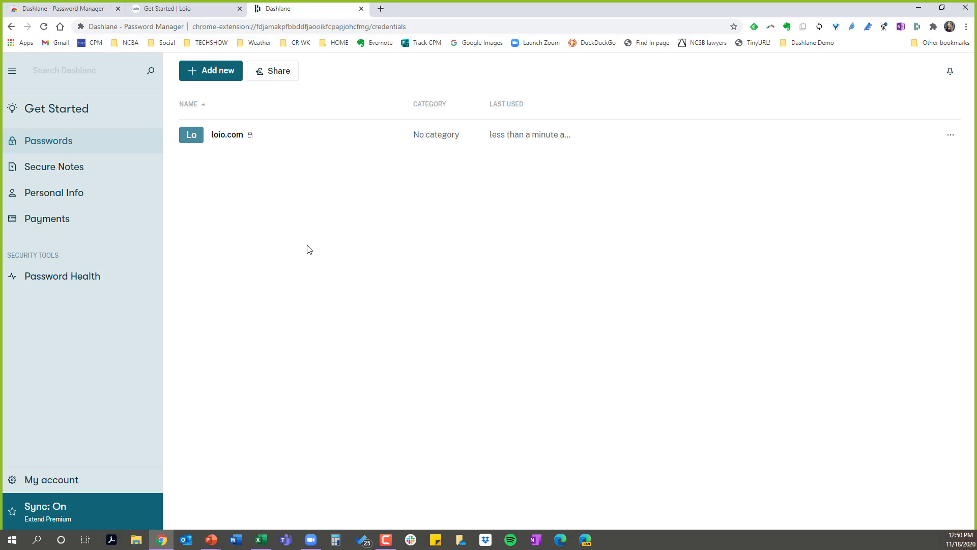
- Close the Loio sign-up tab and open the details of the saved loio.com entry in the Dashlane app
left_click(166, 12)
left_click(240, 9)
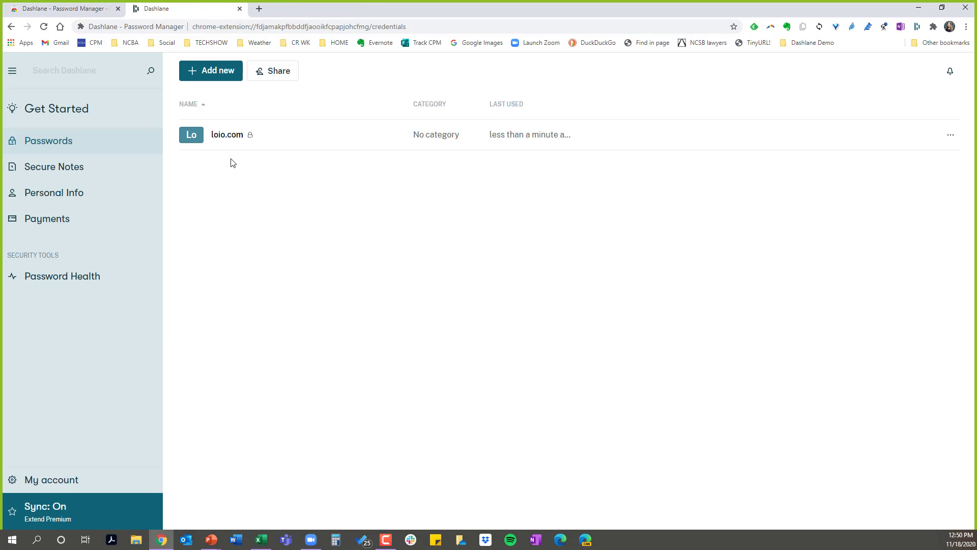
left_click(235, 138)
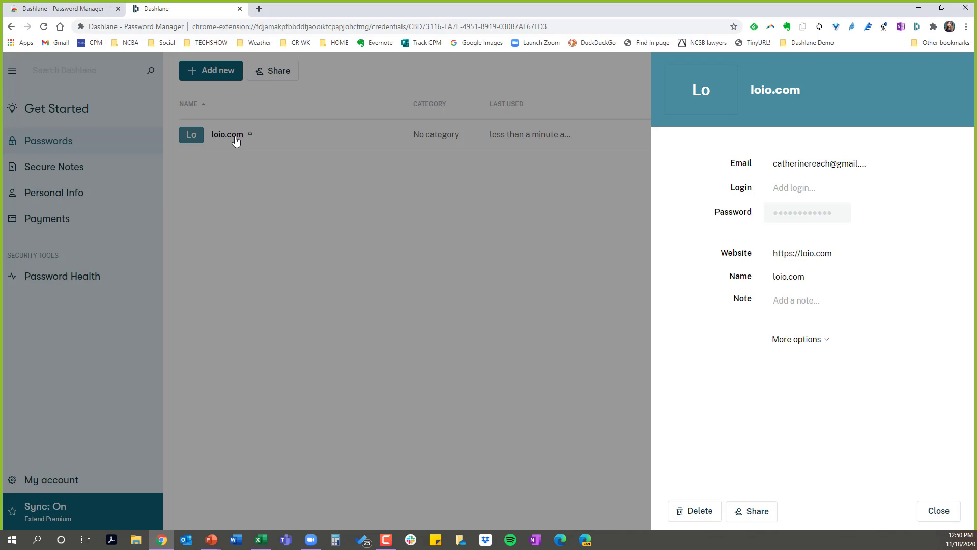
left_click(752, 513)
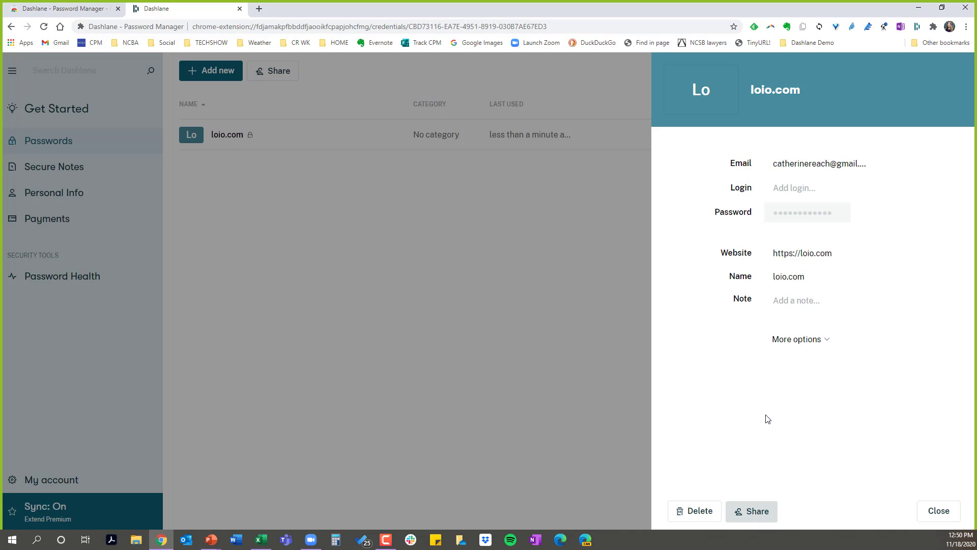
mouse_move(883, 215)
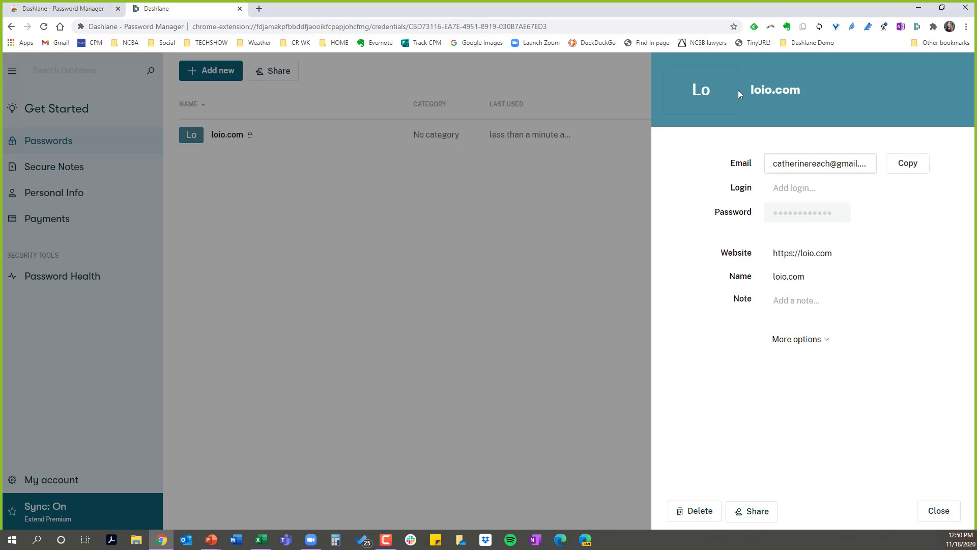
- Copy the loio.com address from the saved entry, load it in a new browser tab, and go to the site's Get Started page
left_click_drag(749, 89, 796, 89)
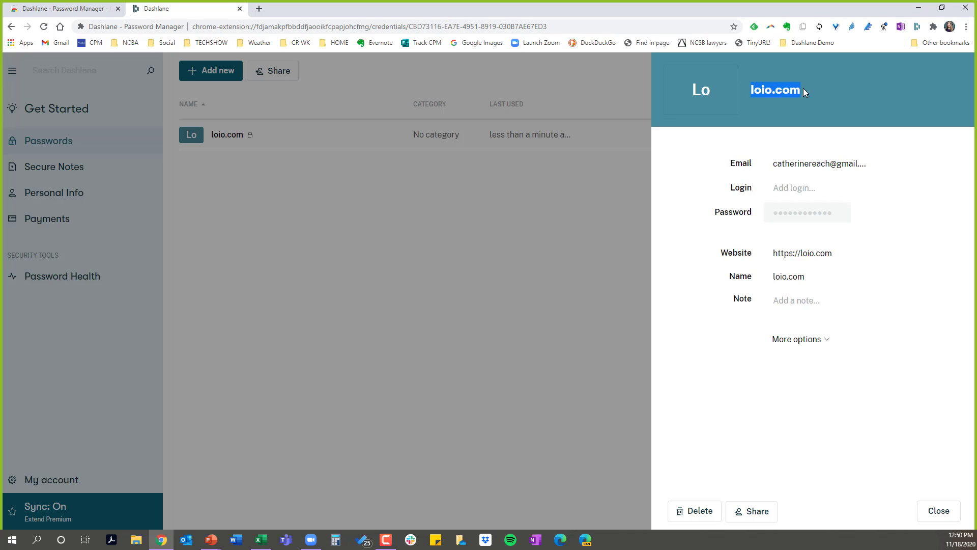
left_click(259, 9)
key("ctrl+v")
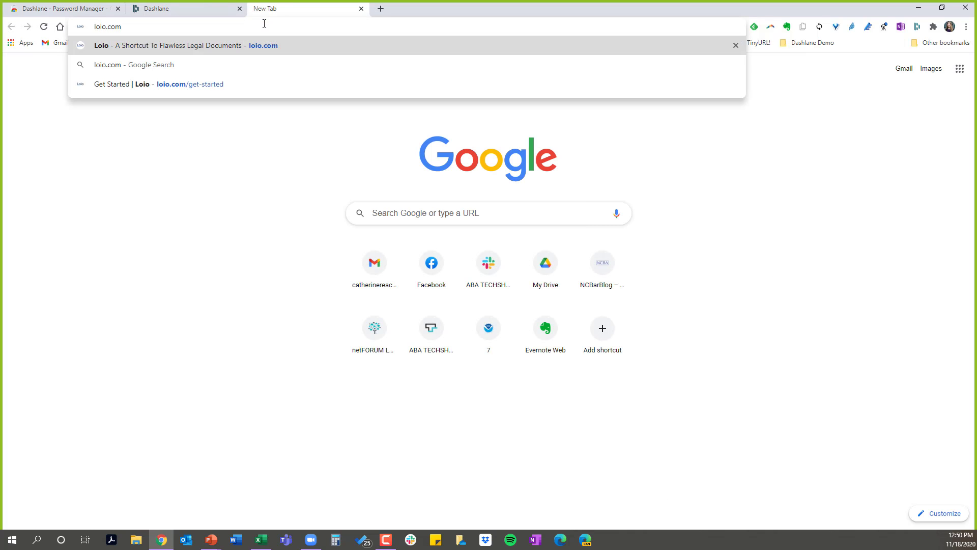
key("Return")
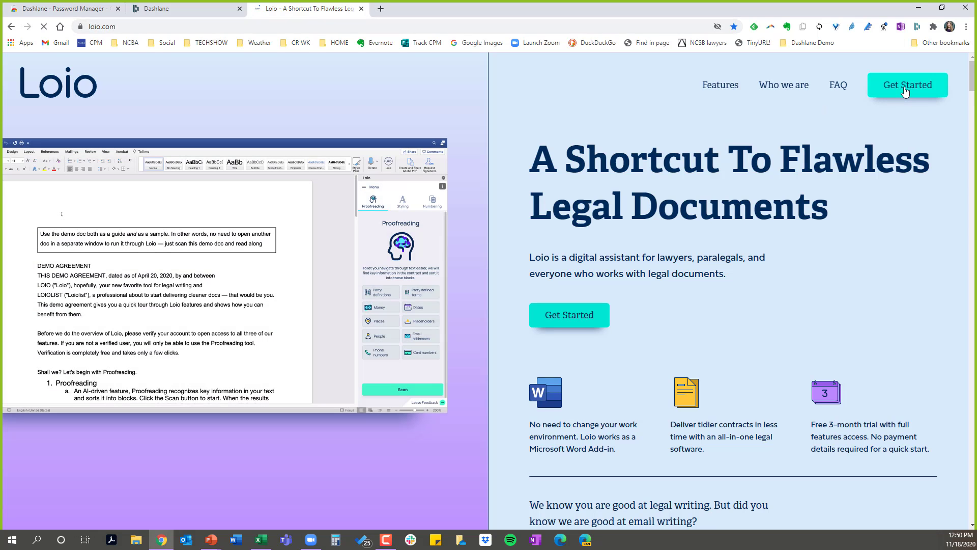
scroll(722, 229, "down", 3)
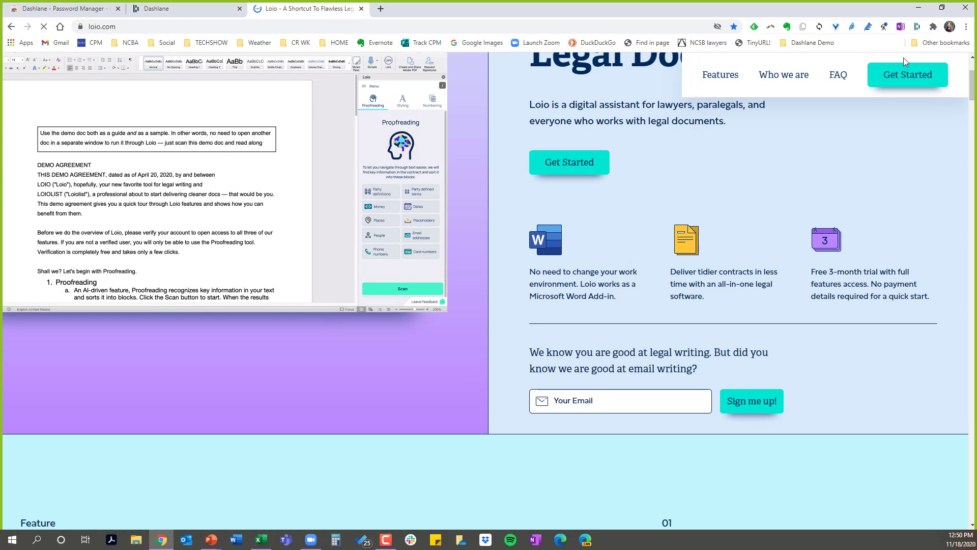
left_click(921, 82)
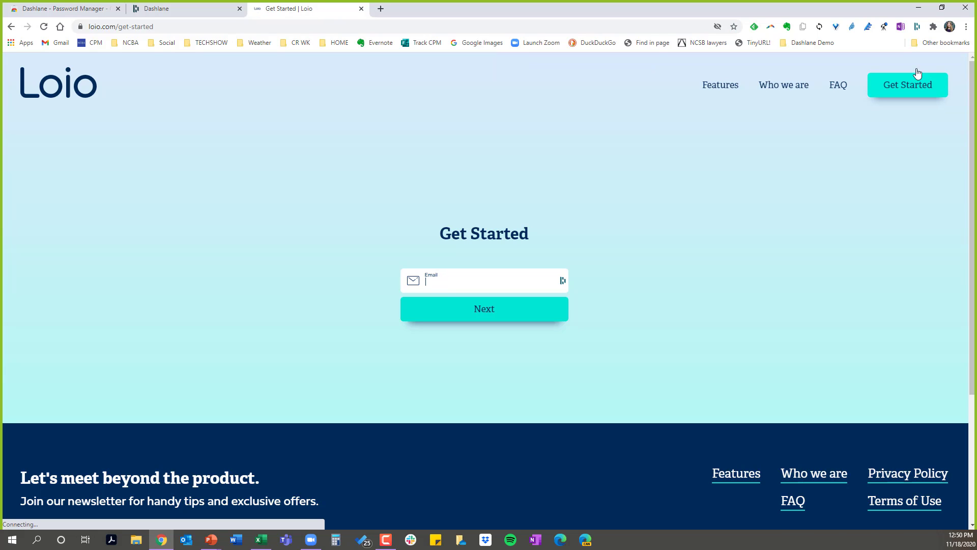
- View the saved loio.com login in the Dashlane extension's vault and go to its website from the vault list
left_click(918, 26)
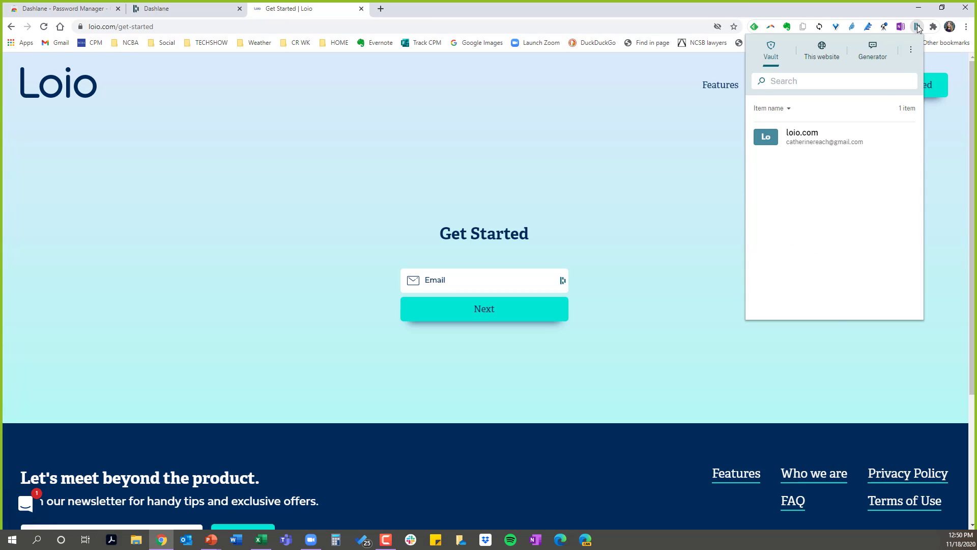
left_click(842, 144)
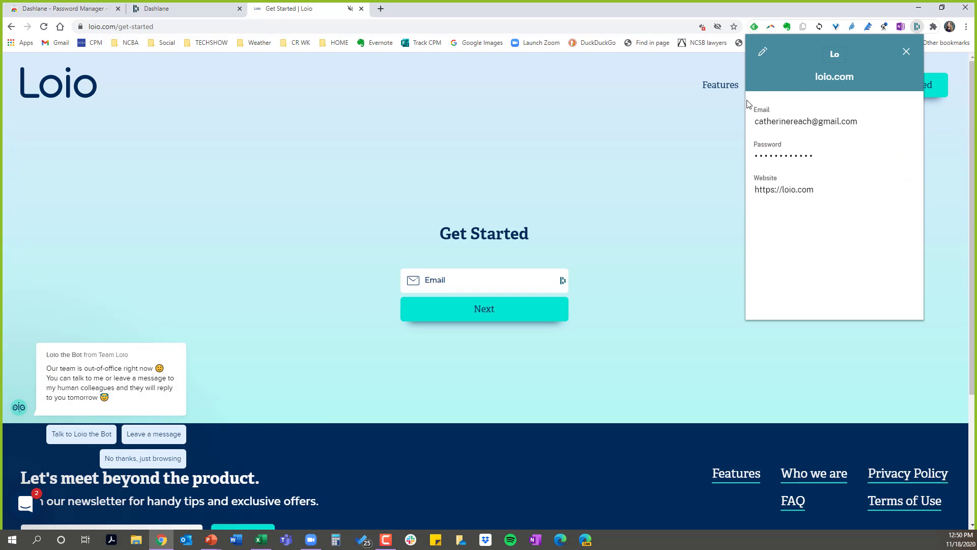
left_click(908, 54)
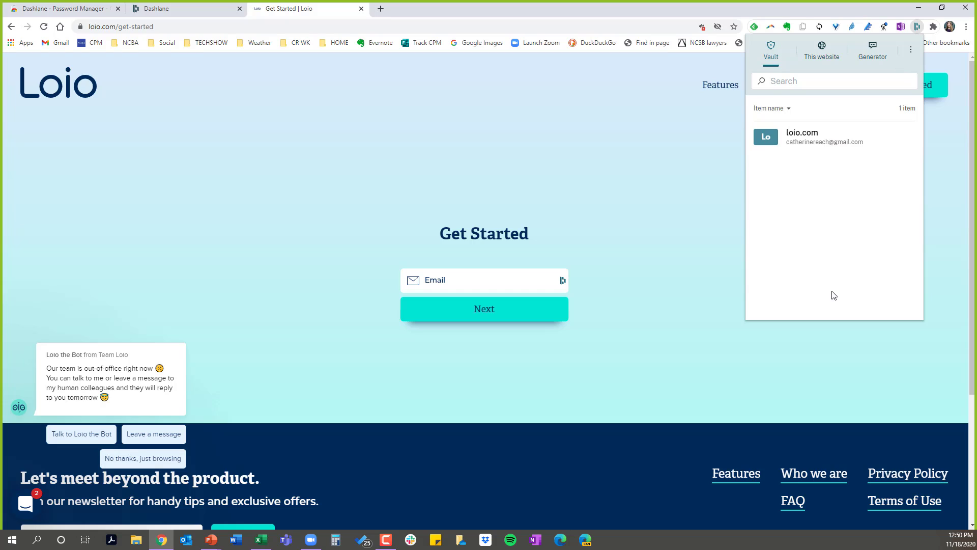
mouse_move(846, 139)
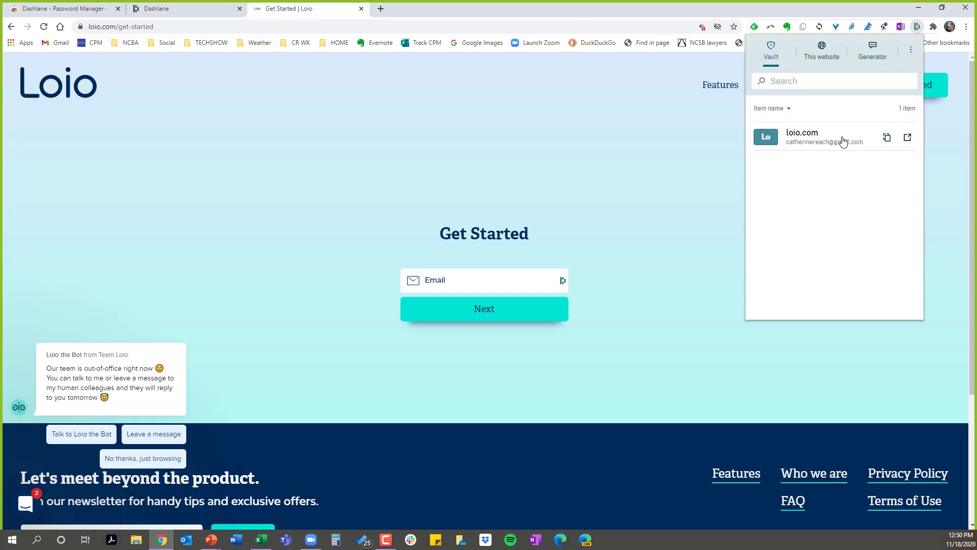
left_click(909, 137)
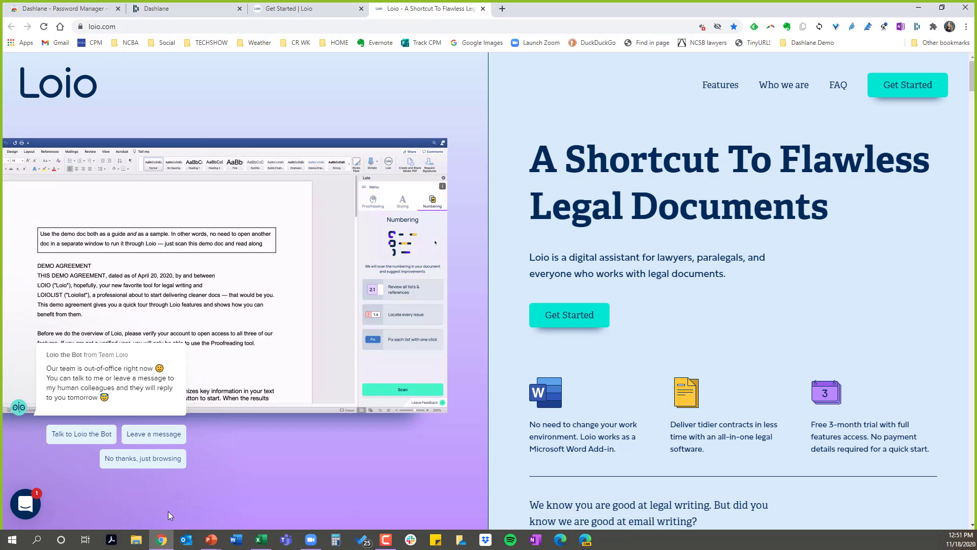
- Switch to the running PowerPoint slide show and advance from the Dashlane slide to the Questions slide
mouse_move(210, 543)
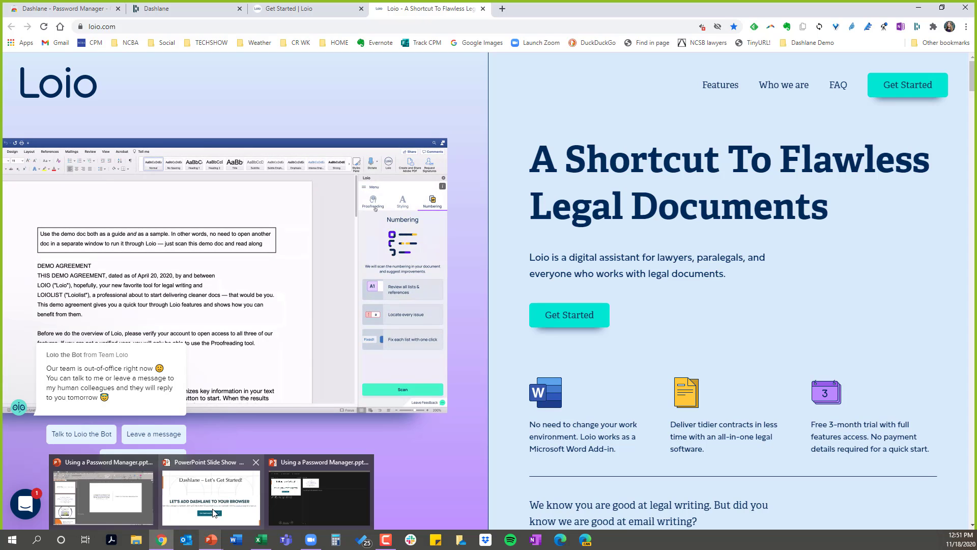
left_click(220, 487)
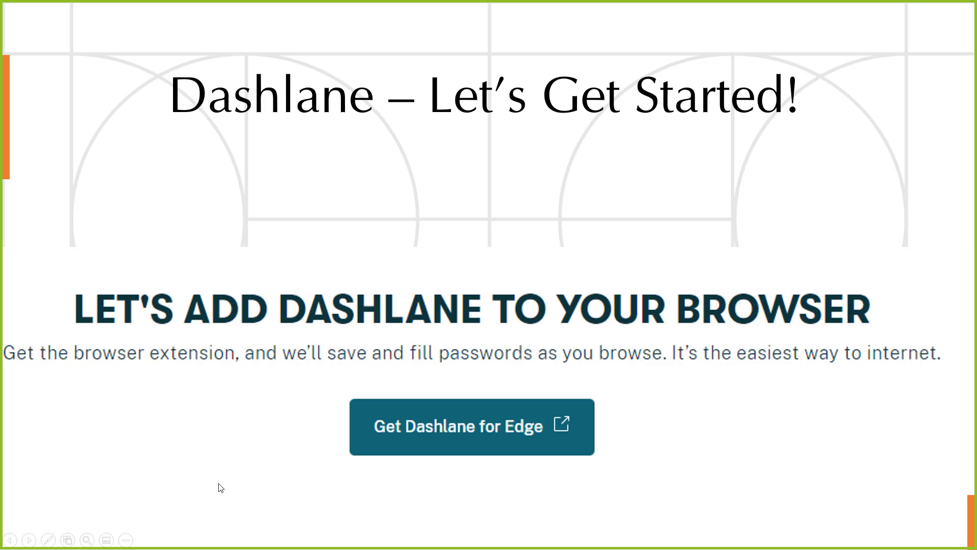
left_click(219, 484)
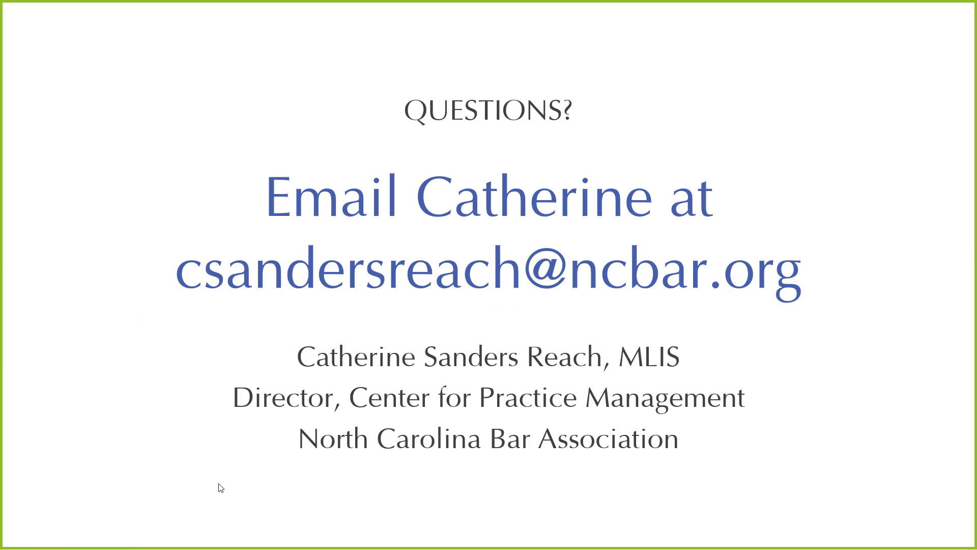